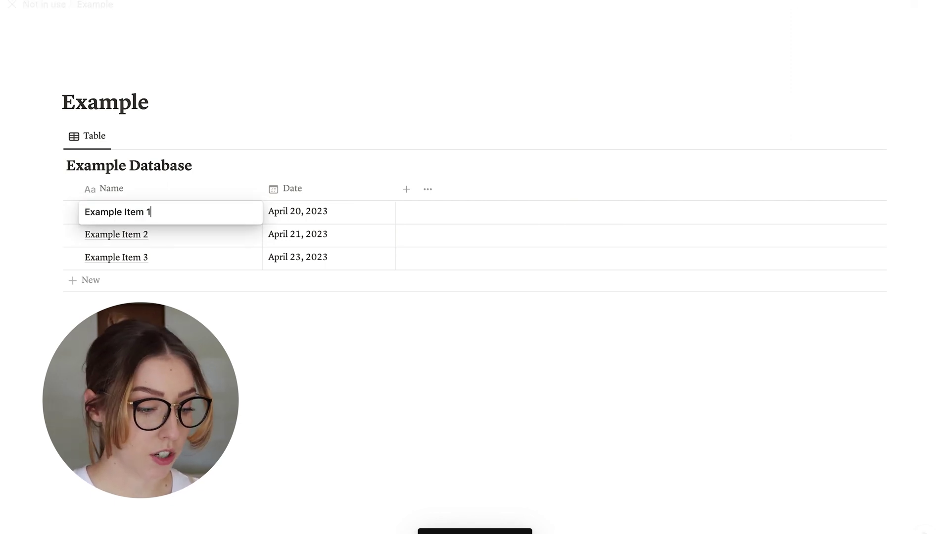
# Select the Example Item 2 and 3 cells, then add and discard an empty row.
pyautogui.click(170, 235)
pyautogui.click(171, 257)
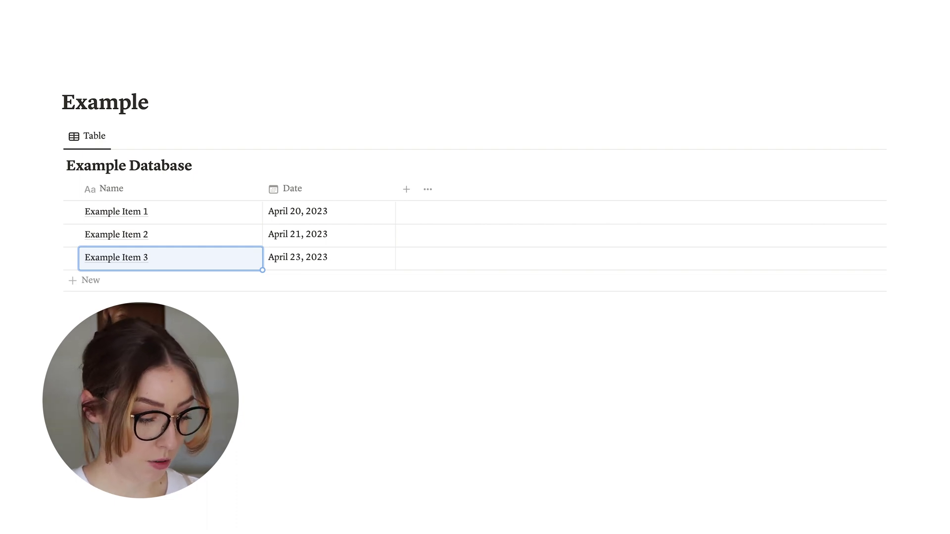
pyautogui.click(90, 280)
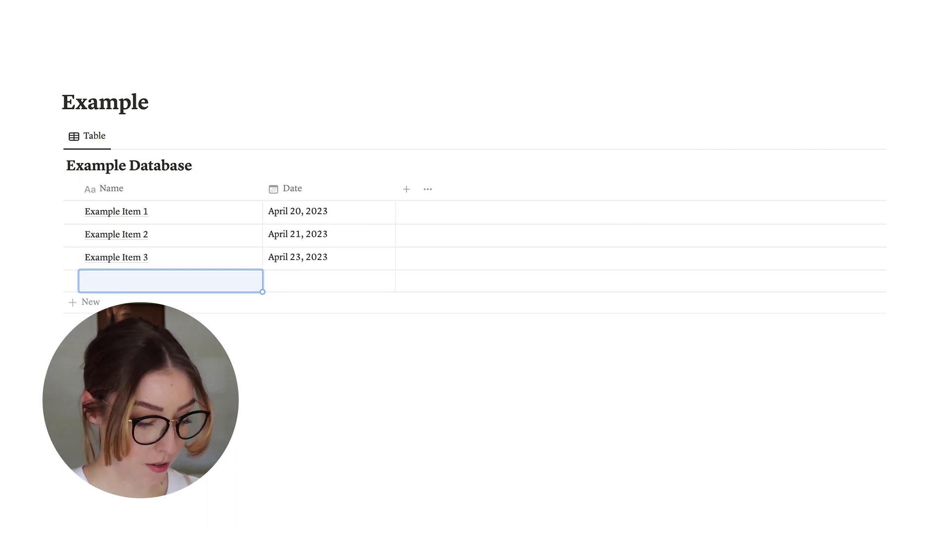
pyautogui.press('Return')
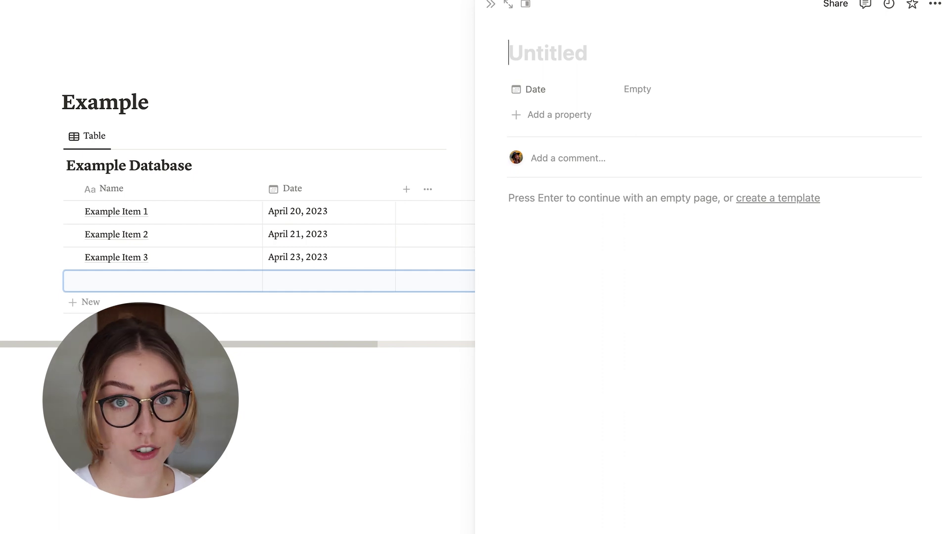
pyautogui.press('Escape')
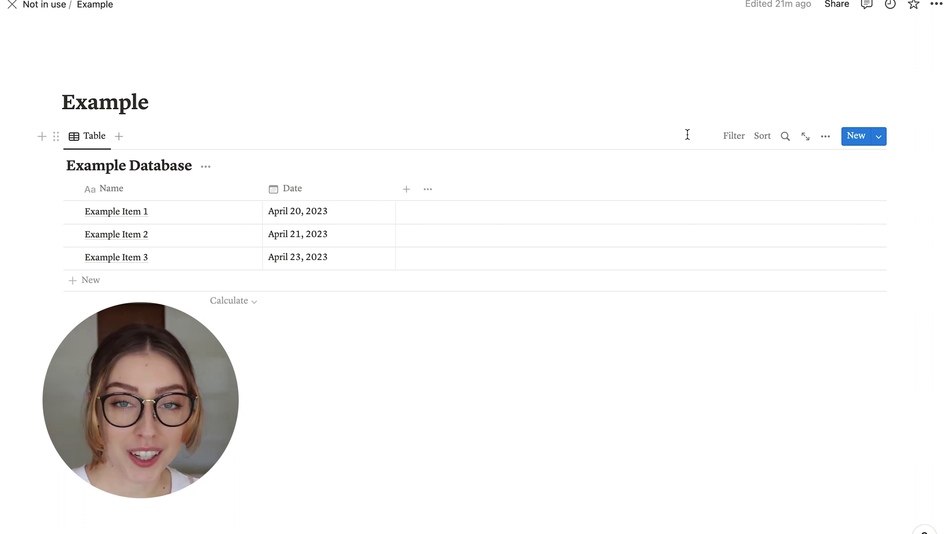
# Rename the table view to 'Example View' and give it a checkmark icon.
pyautogui.click(826, 138)
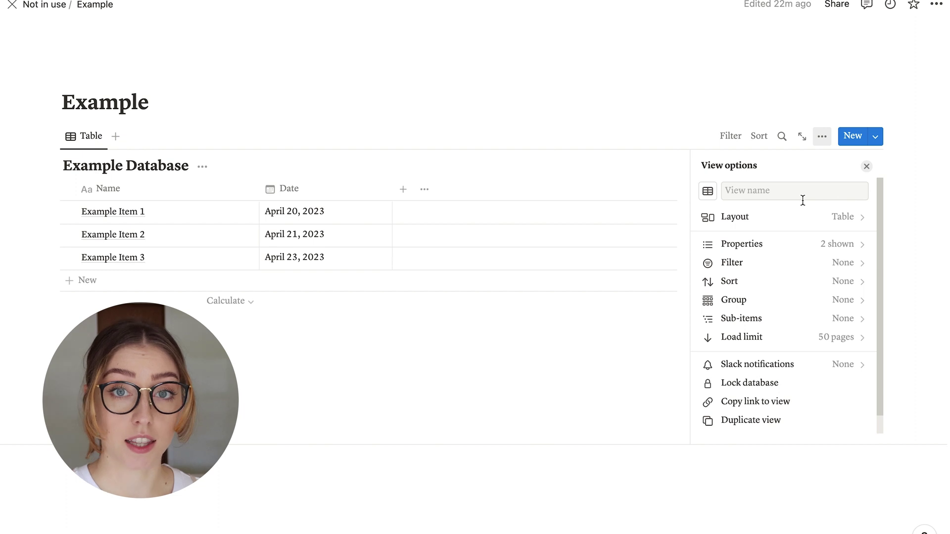
pyautogui.click(865, 248)
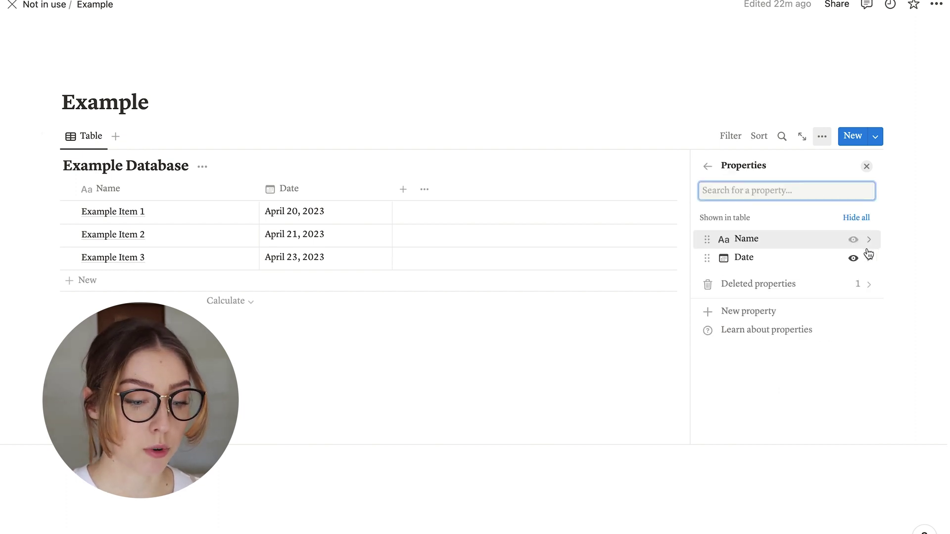
pyautogui.click(708, 165)
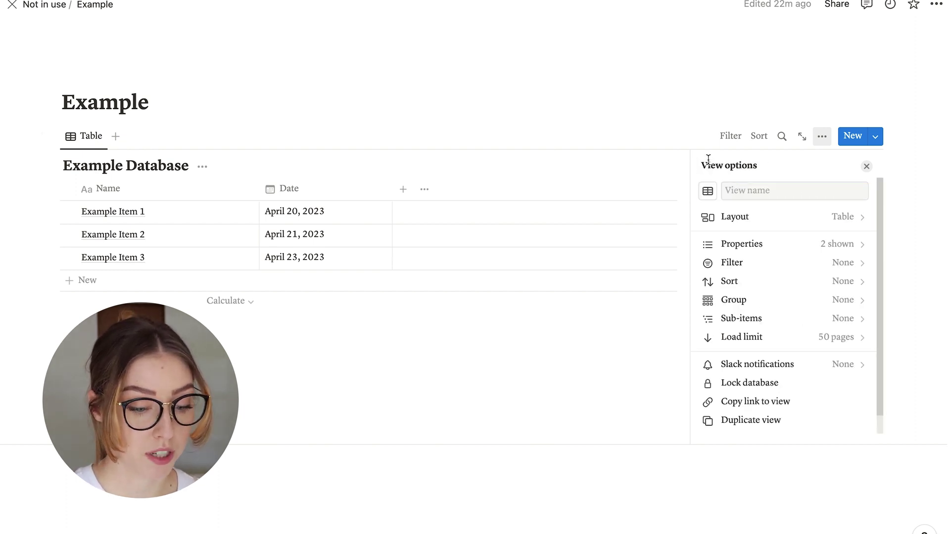
pyautogui.click(745, 190)
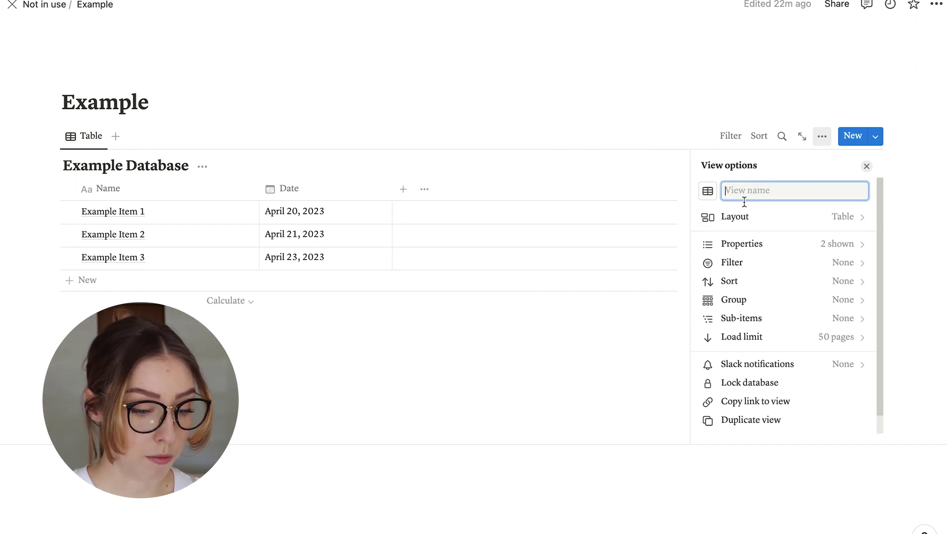
pyautogui.write('Examp')
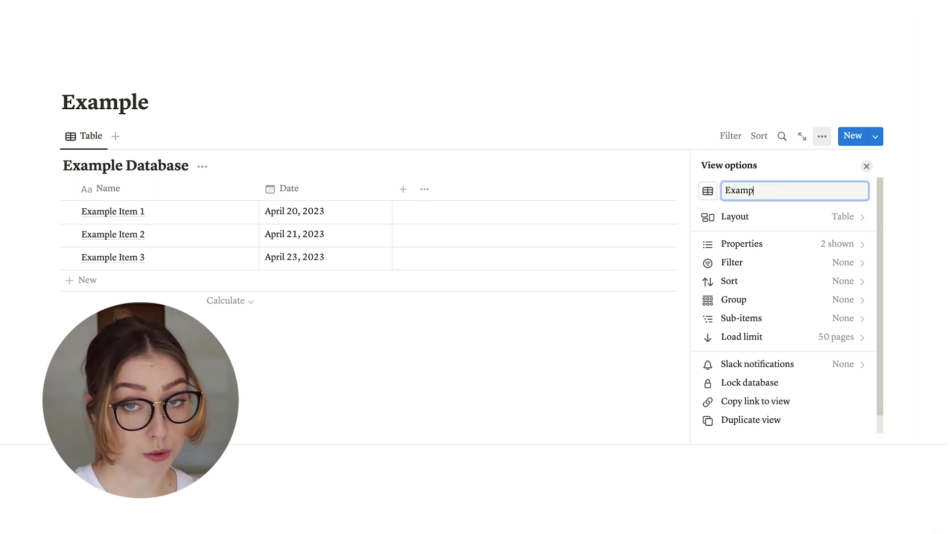
pyautogui.write('le View')
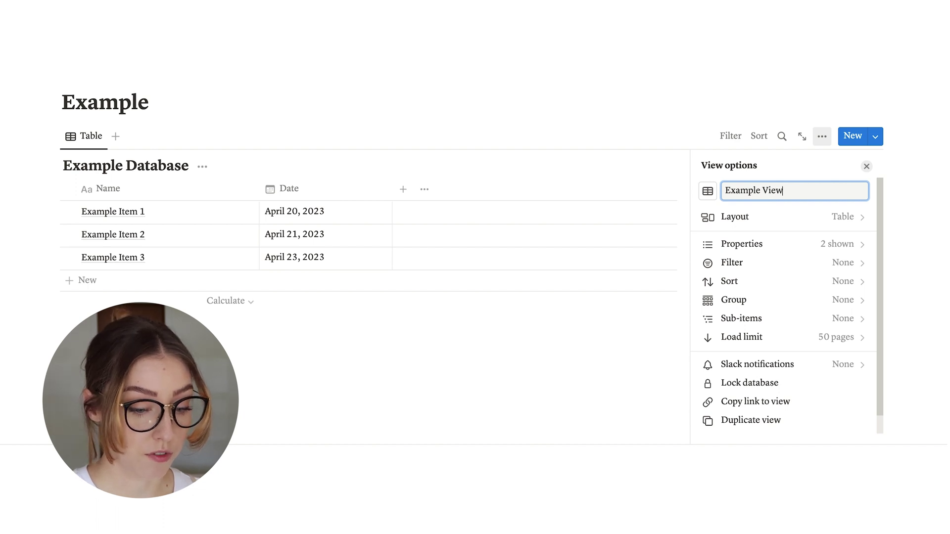
pyautogui.click(707, 191)
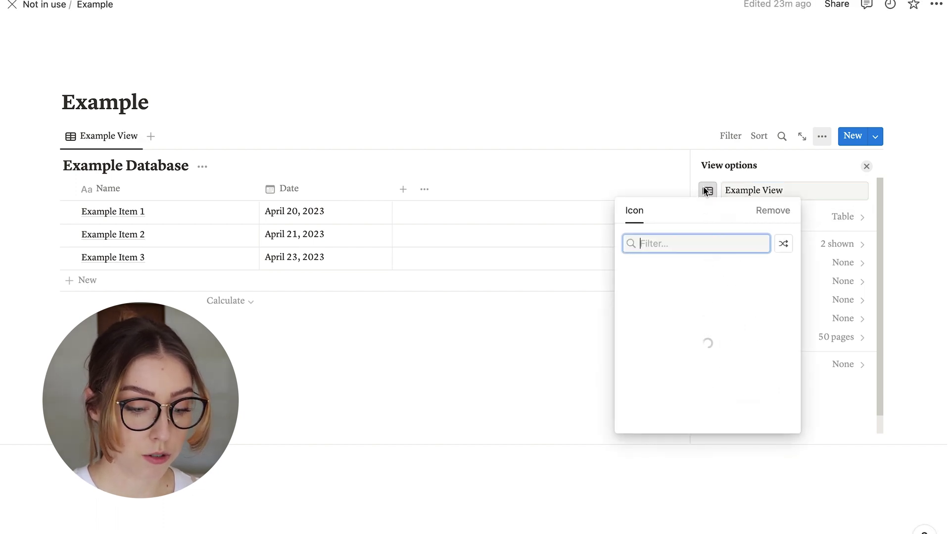
pyautogui.click(675, 292)
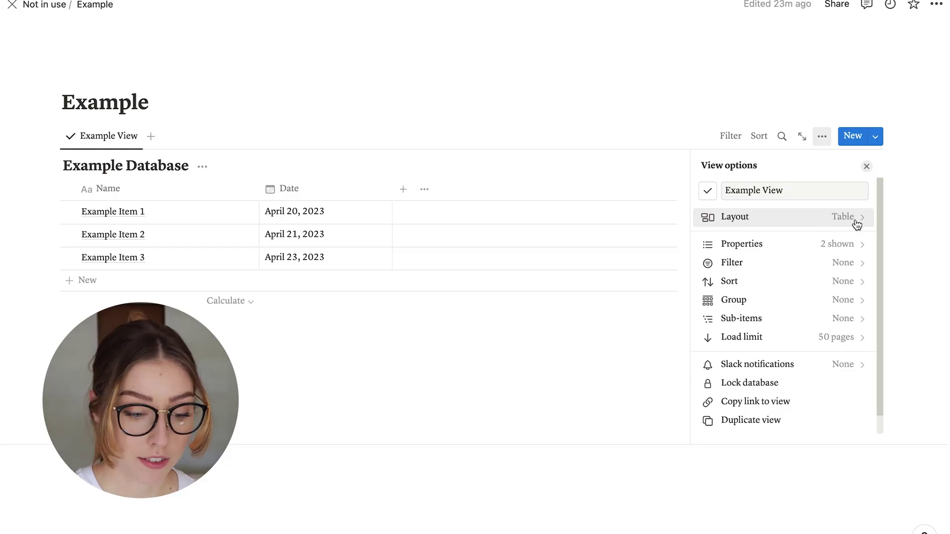
pyautogui.click(856, 223)
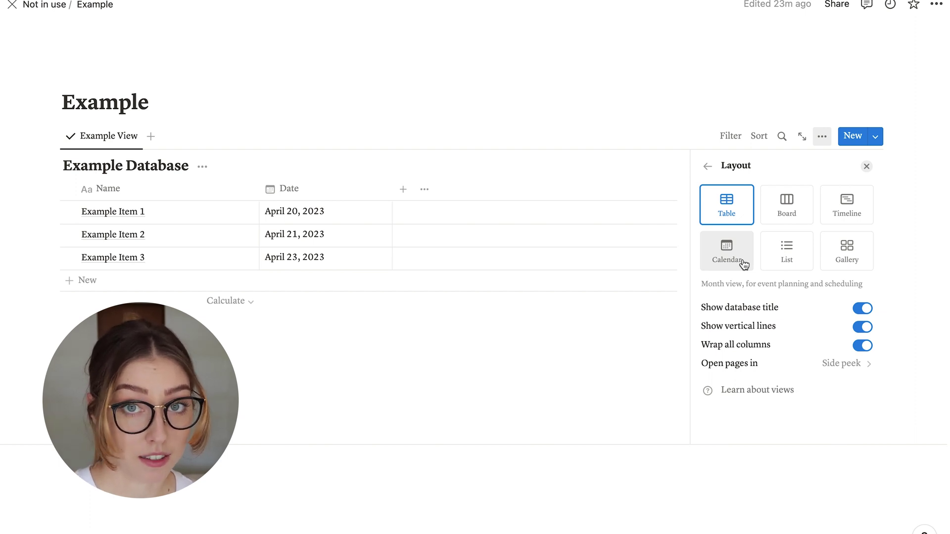
pyautogui.click(710, 172)
pyautogui.click(767, 250)
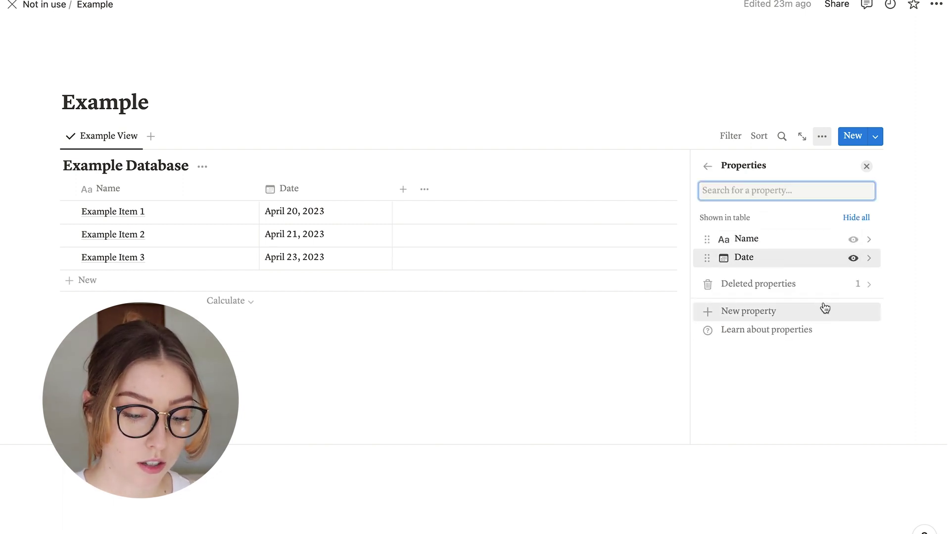
pyautogui.click(841, 288)
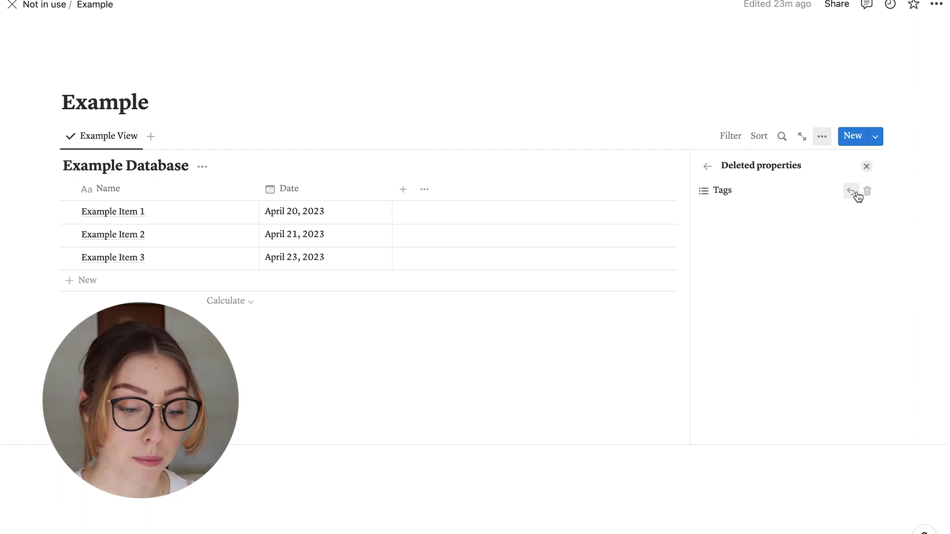
pyautogui.click(707, 166)
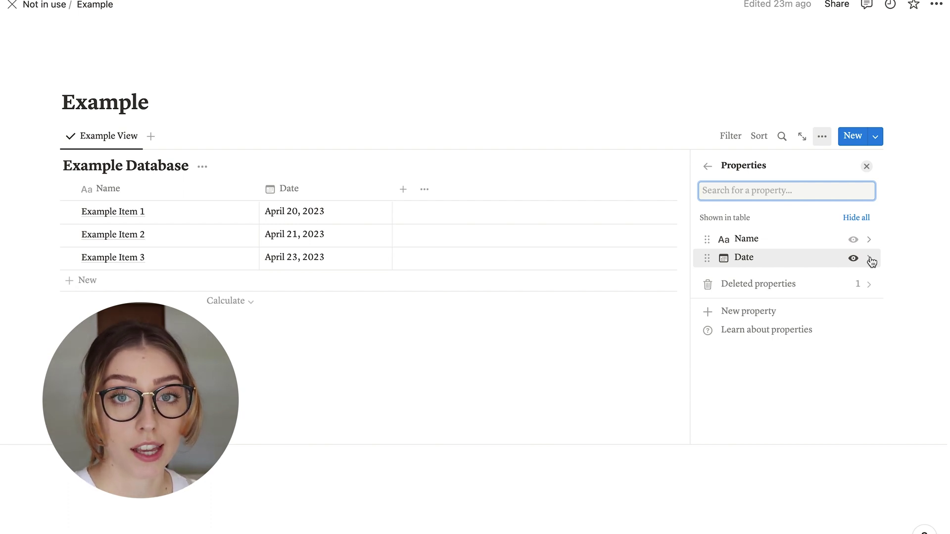
pyautogui.click(853, 258)
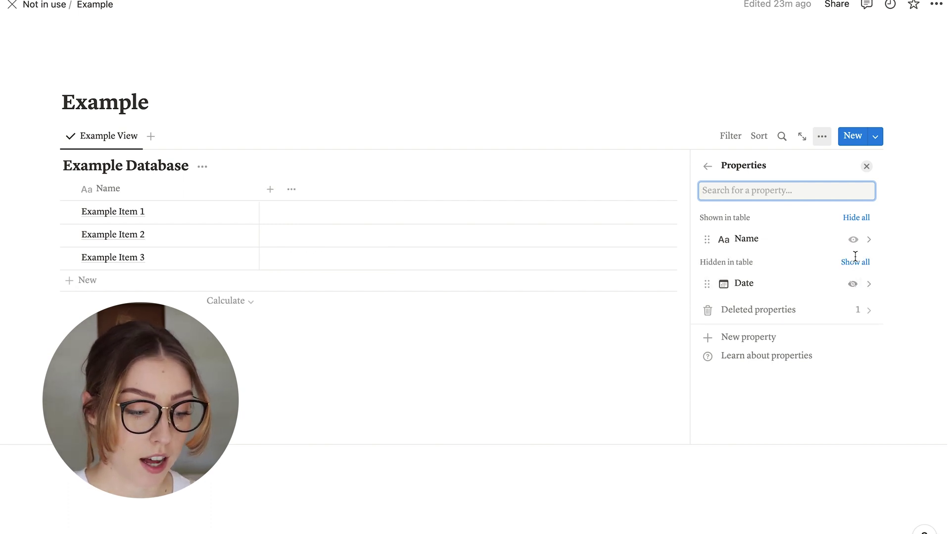
pyautogui.click(853, 284)
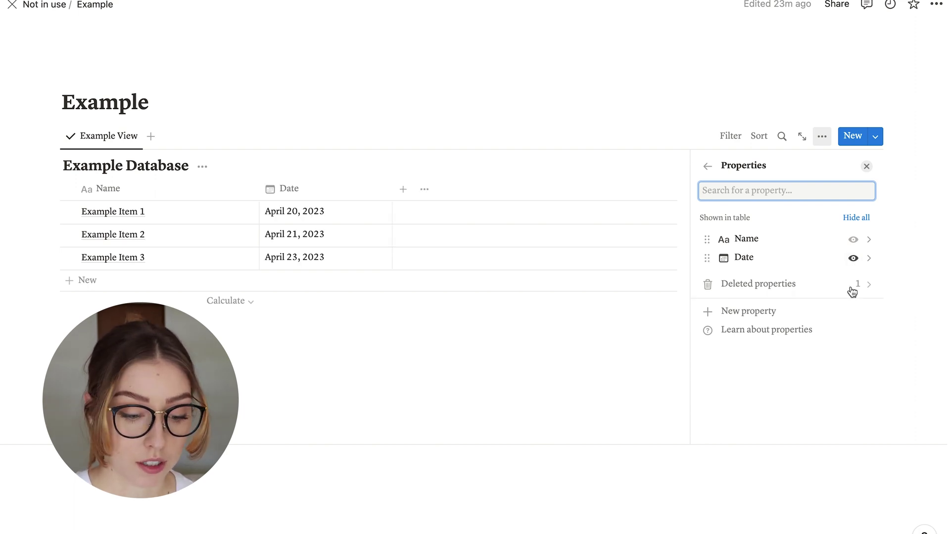
pyautogui.click(870, 261)
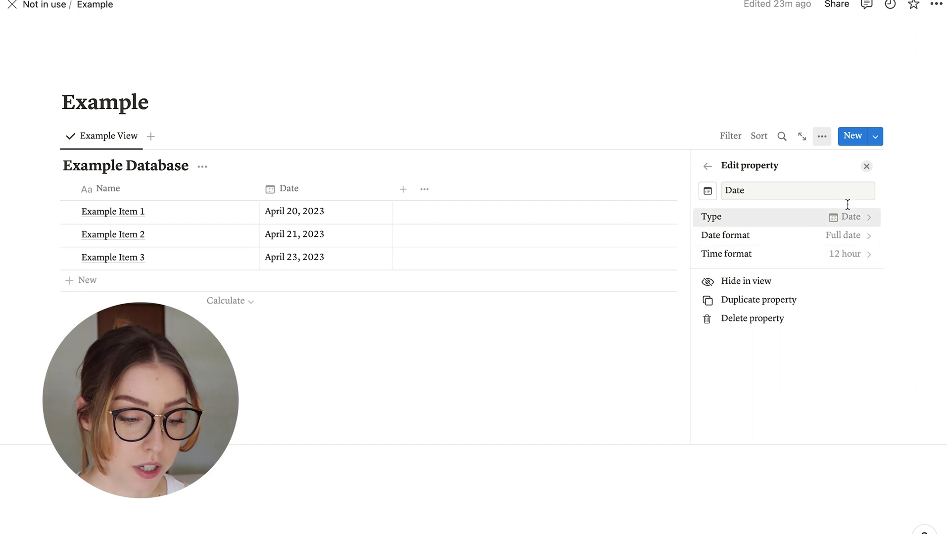
pyautogui.click(705, 198)
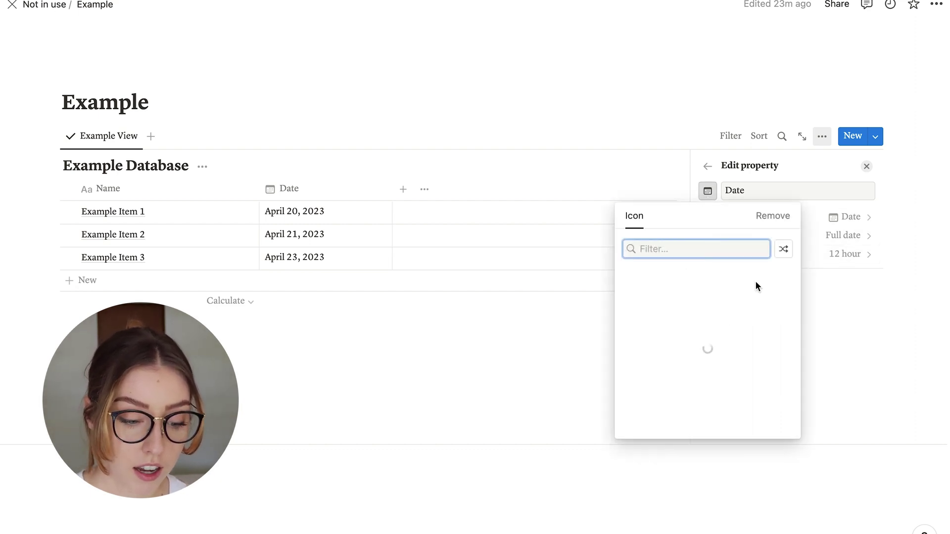
pyautogui.press('Escape')
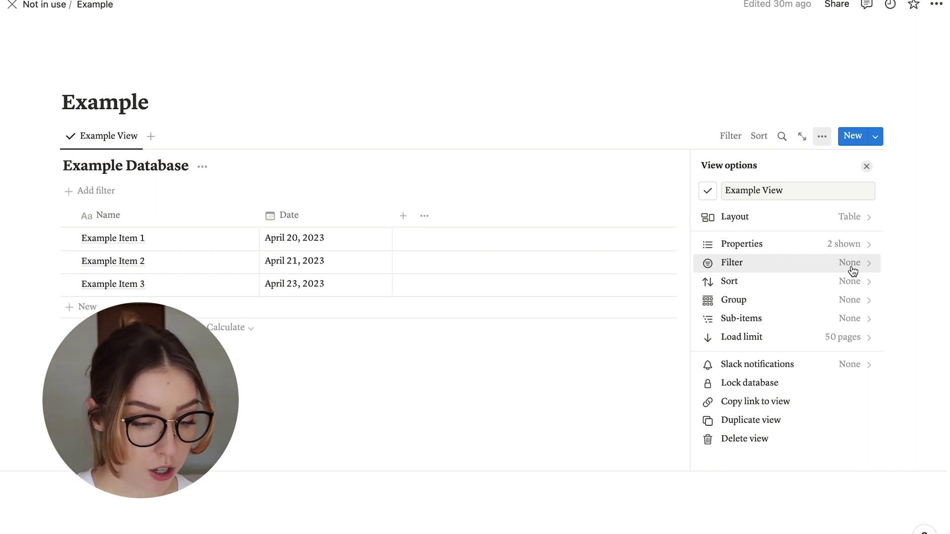
# Add a Date filter to the view, then delete it.
pyautogui.click(852, 270)
pyautogui.click(778, 238)
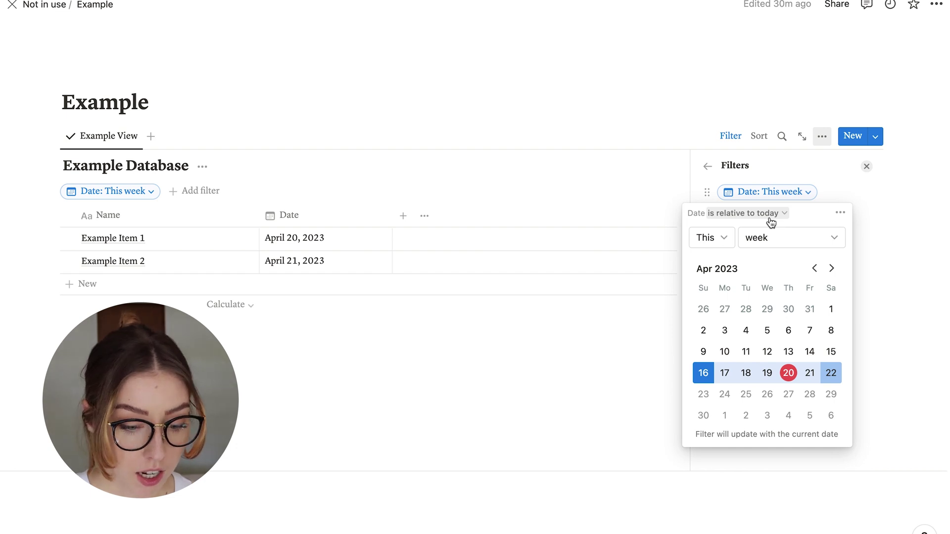
pyautogui.click(840, 213)
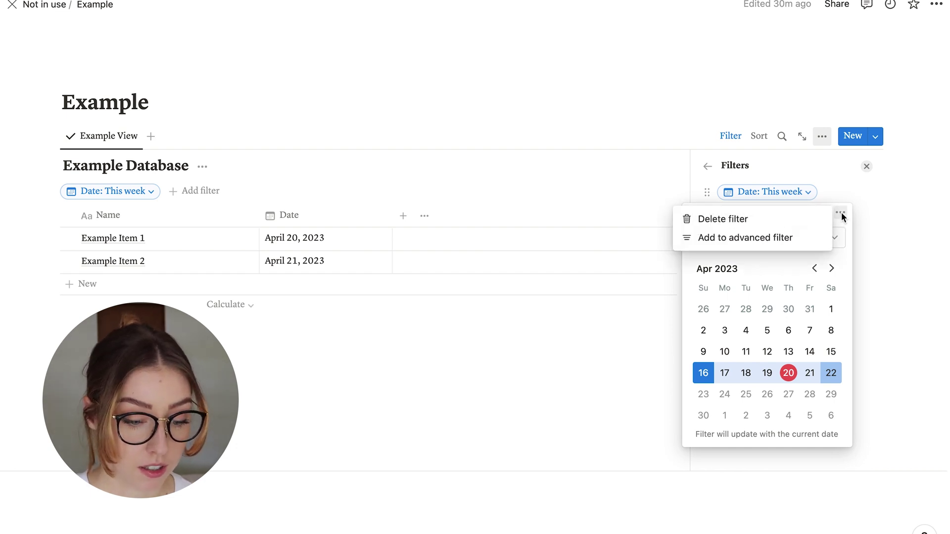
pyautogui.click(754, 221)
pyautogui.click(708, 165)
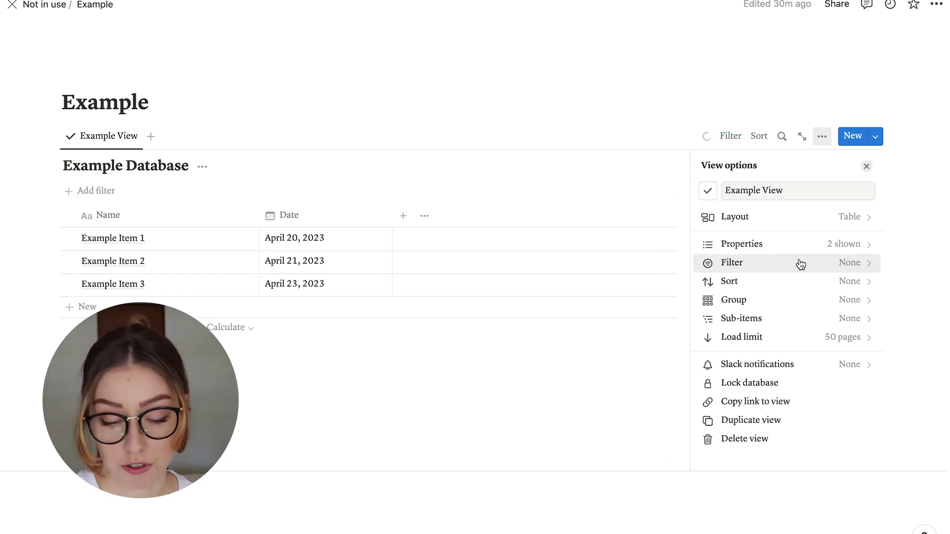
# Sort the view by Date descending so Example Item 3 comes first.
pyautogui.click(815, 289)
pyautogui.click(765, 240)
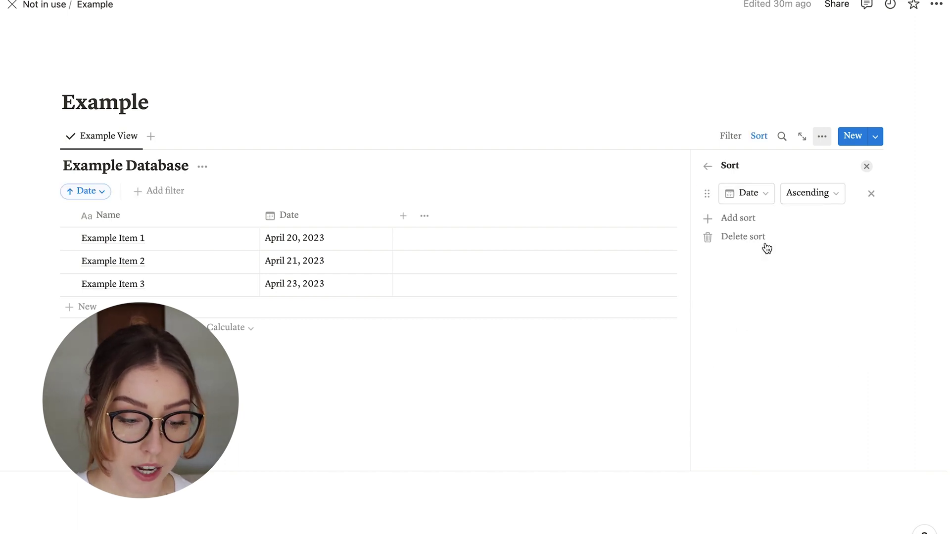
pyautogui.click(811, 197)
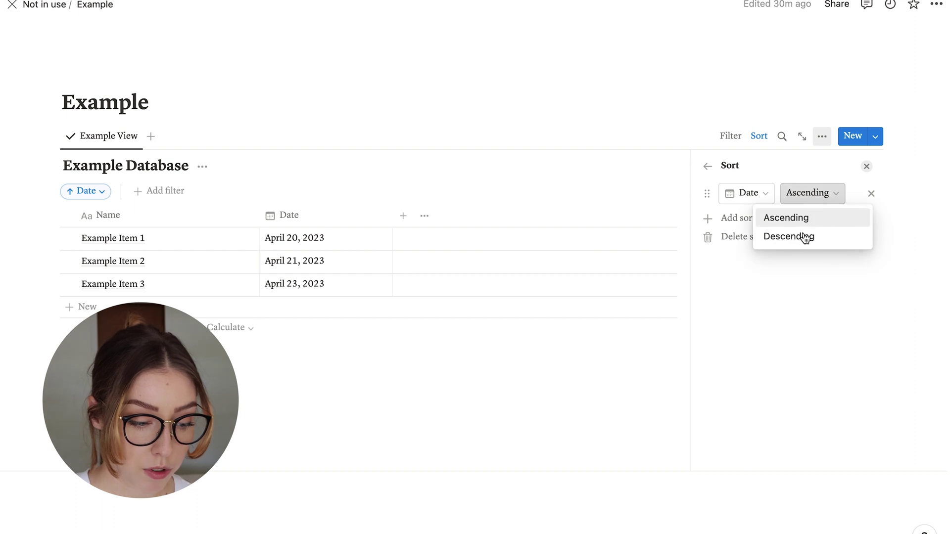
pyautogui.click(801, 237)
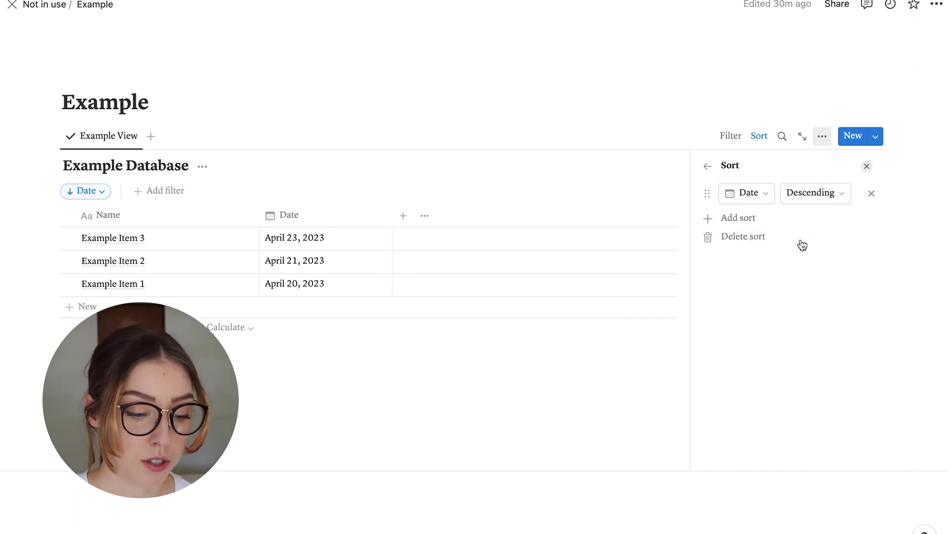
pyautogui.click(708, 170)
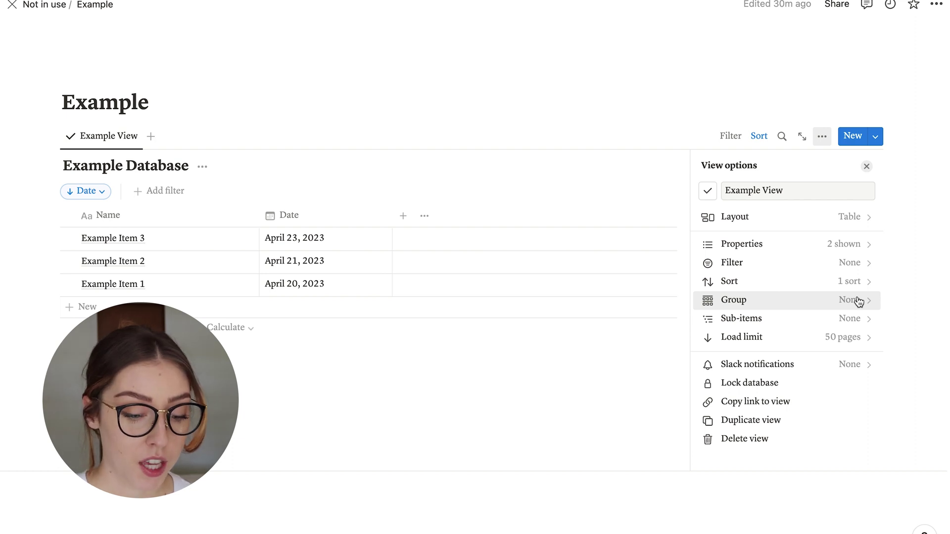
# Try grouping the table by Date, then bring up the Sub-items setup with default names.
pyautogui.click(859, 302)
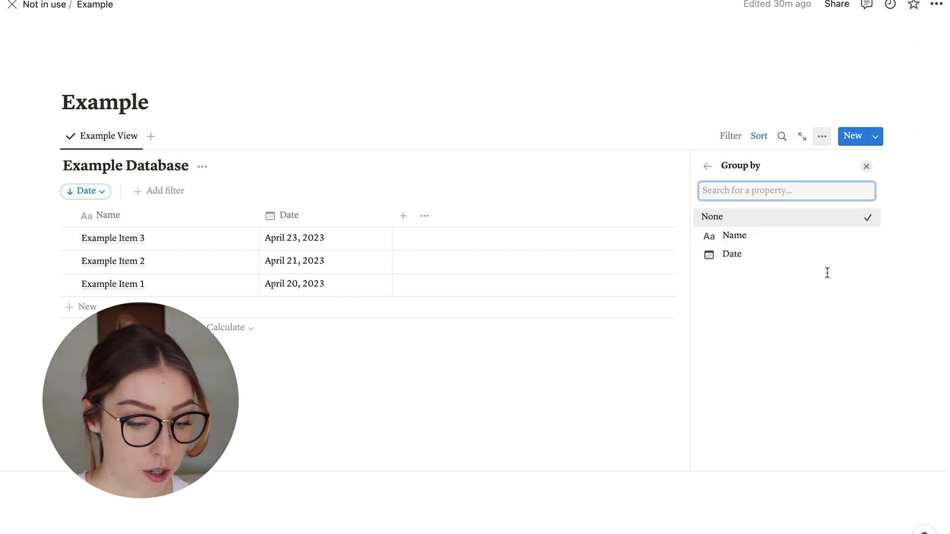
pyautogui.click(752, 254)
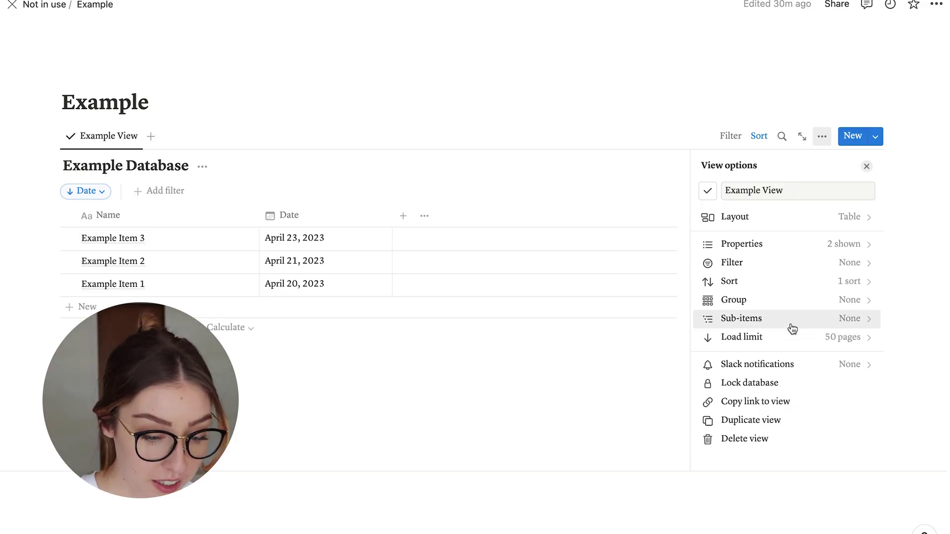
pyautogui.click(791, 326)
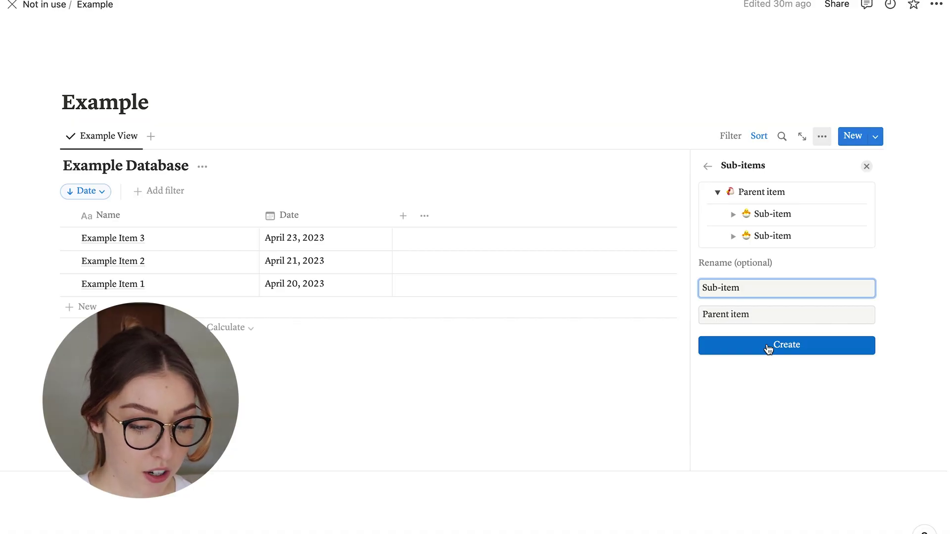
# Create the Parent item and Sub-item relations and add 'Sub Item 1' under Example Item 3.
pyautogui.click(768, 345)
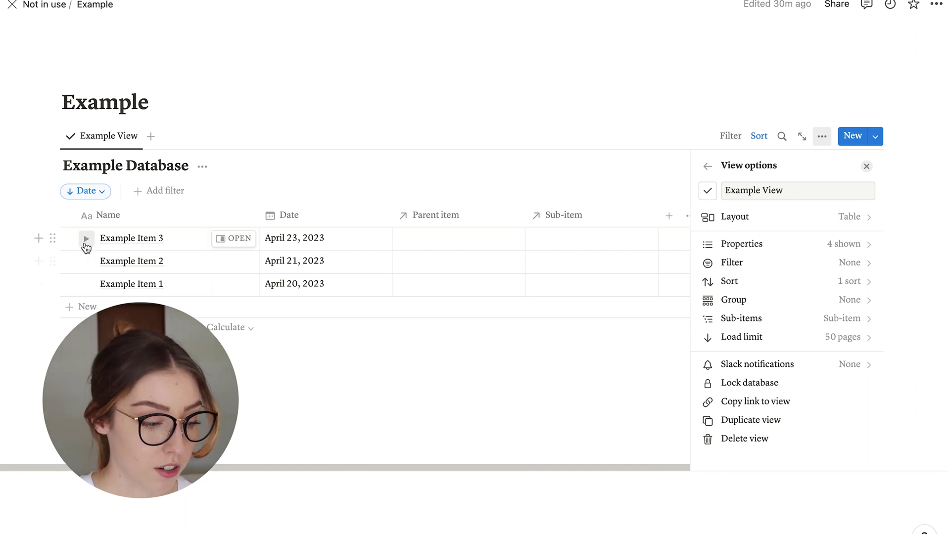
pyautogui.click(86, 241)
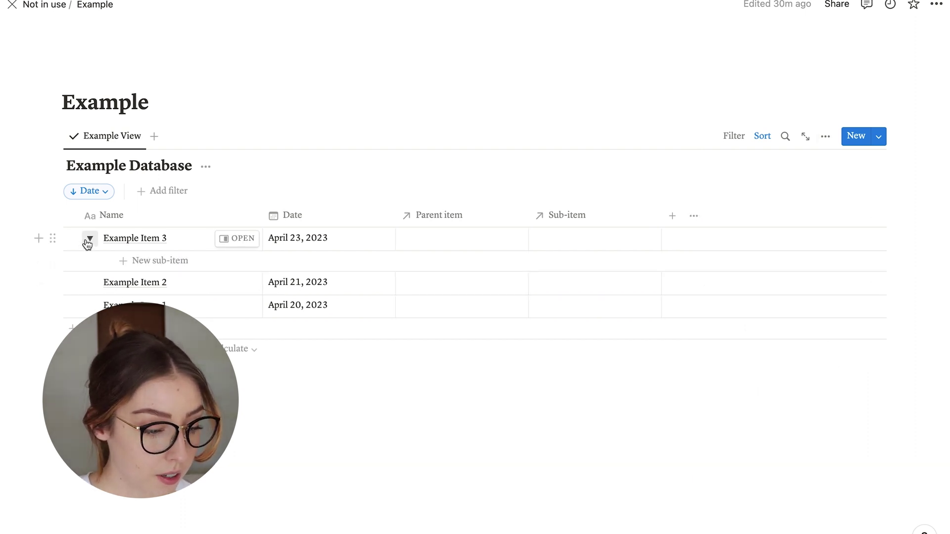
pyautogui.click(172, 263)
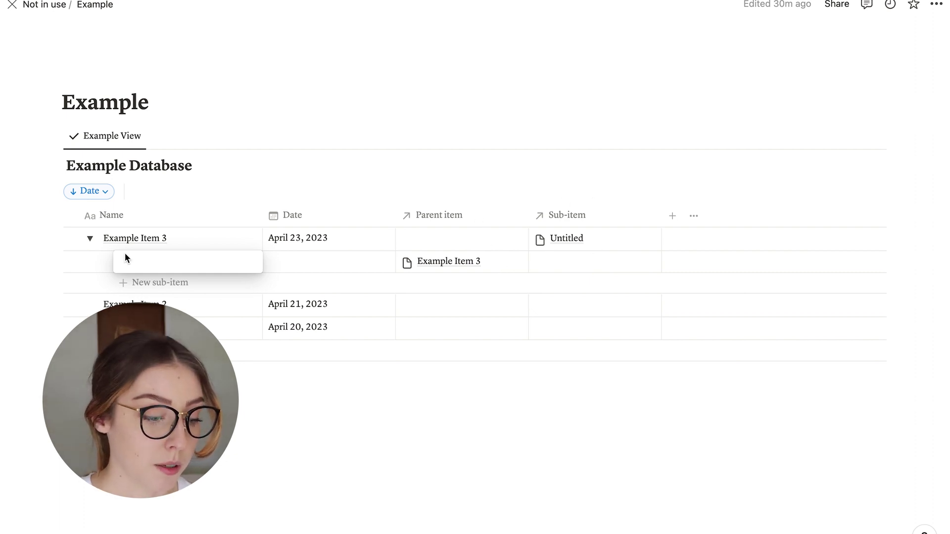
pyautogui.write('Sub I')
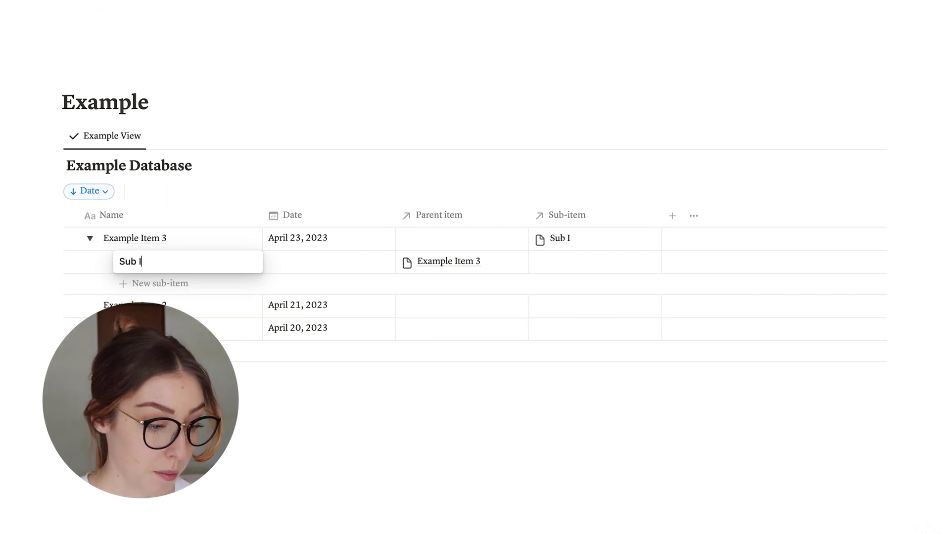
pyautogui.write('tem 1')
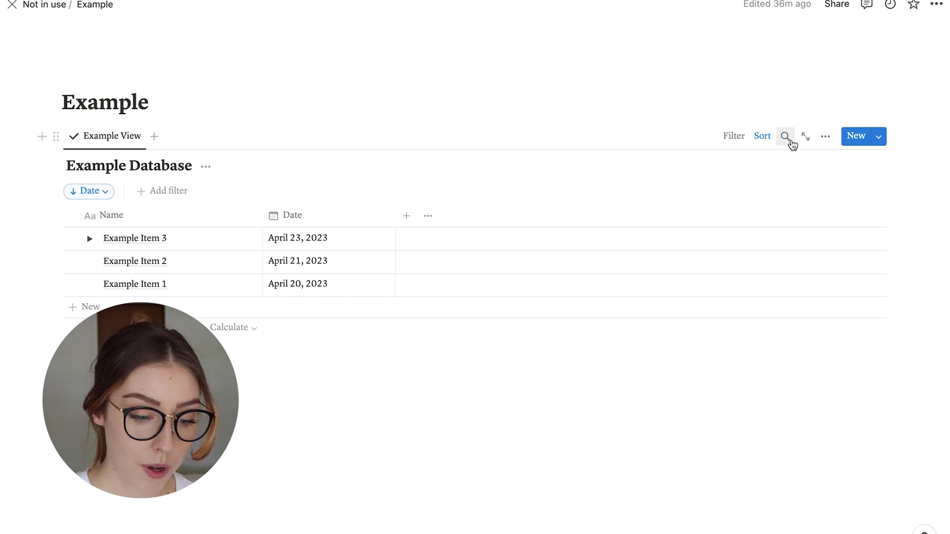
# Start a new database template titled 'New Template'.
pyautogui.click(790, 141)
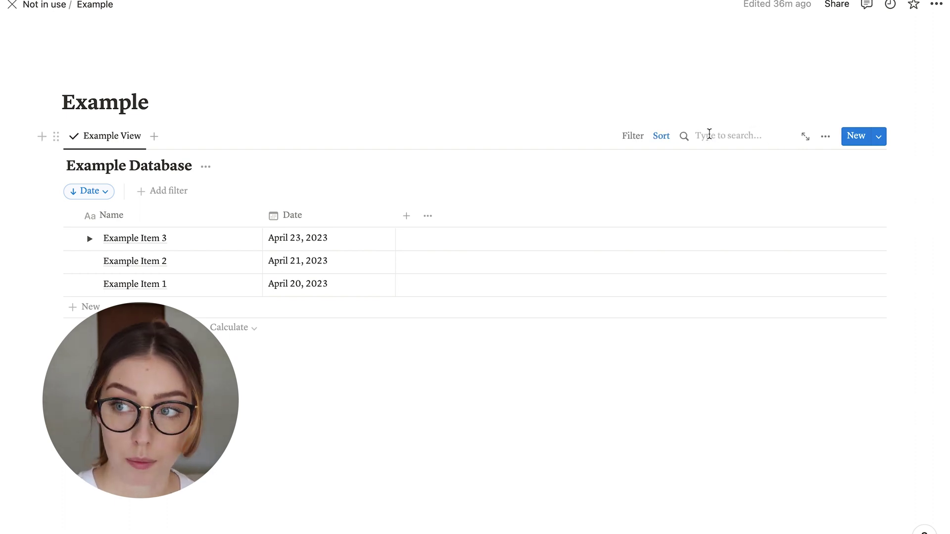
pyautogui.click(881, 139)
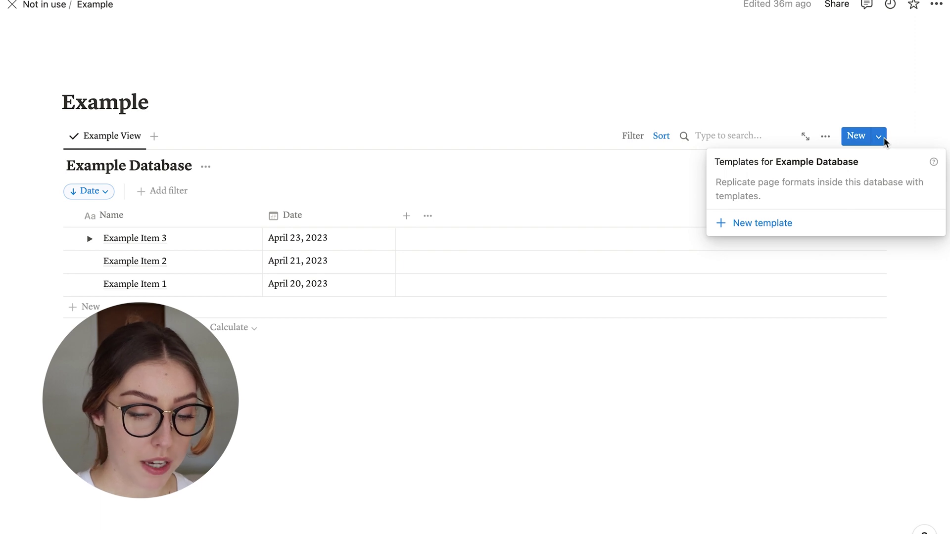
pyautogui.click(760, 223)
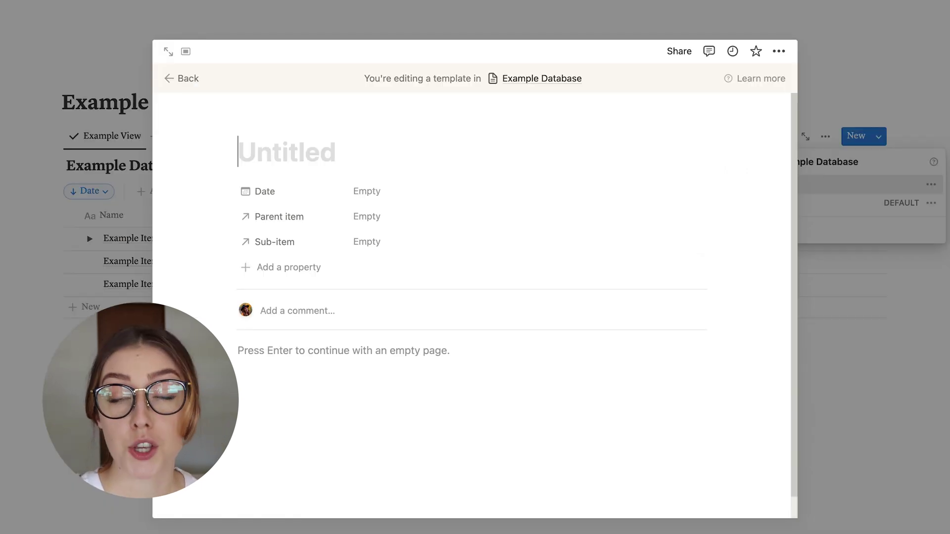
pyautogui.write('New Tempolate')
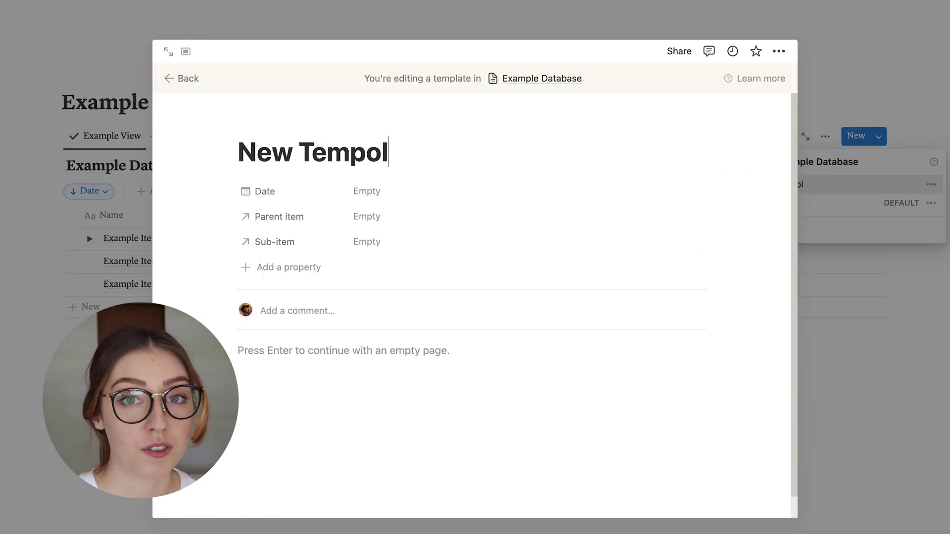
pyautogui.press('BackSpace')
pyautogui.press('BackSpace')
pyautogui.press('BackSpace')
pyautogui.press('BackSpace')
pyautogui.press('BackSpace')
pyautogui.write('late')
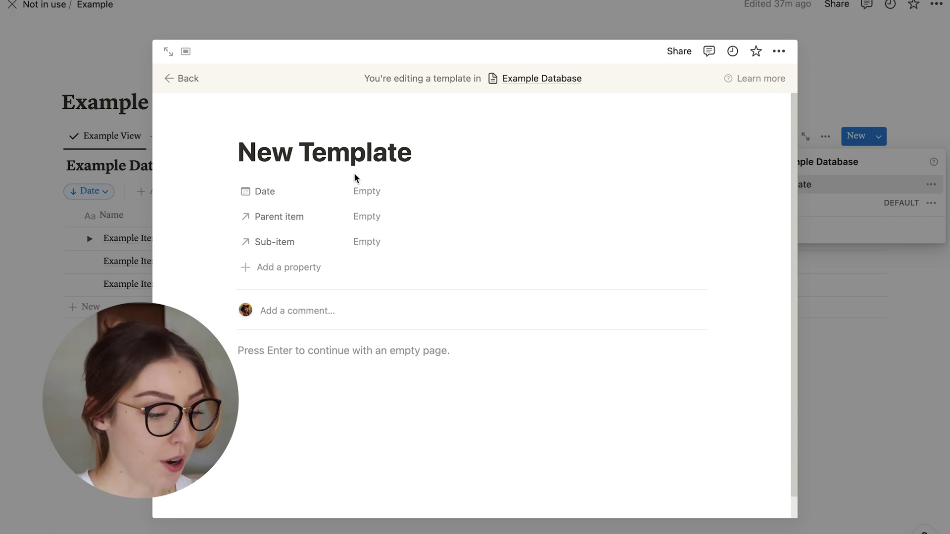
# Date the template April 25, 2023 and give it the body text 'Example Template'.
pyautogui.click(374, 192)
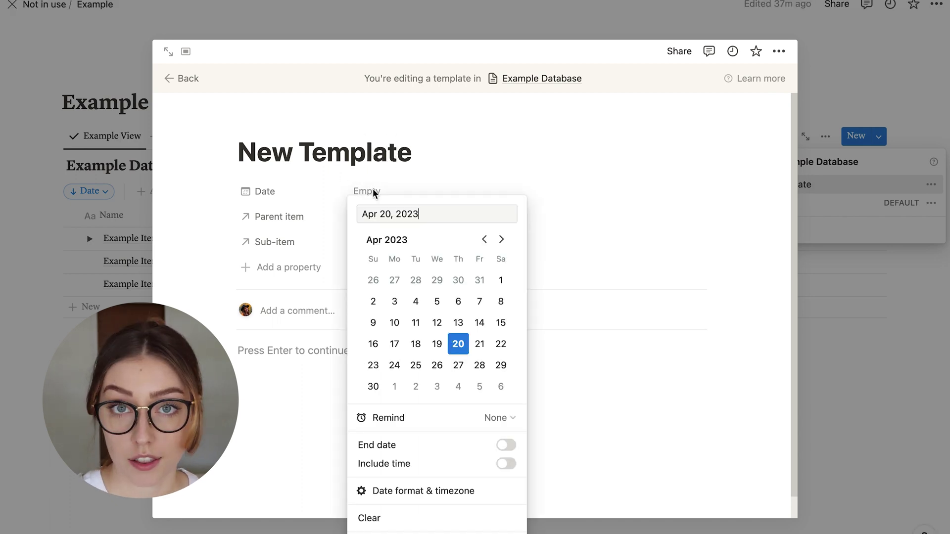
pyautogui.click(418, 366)
pyautogui.click(232, 437)
pyautogui.write('Example Temlate')
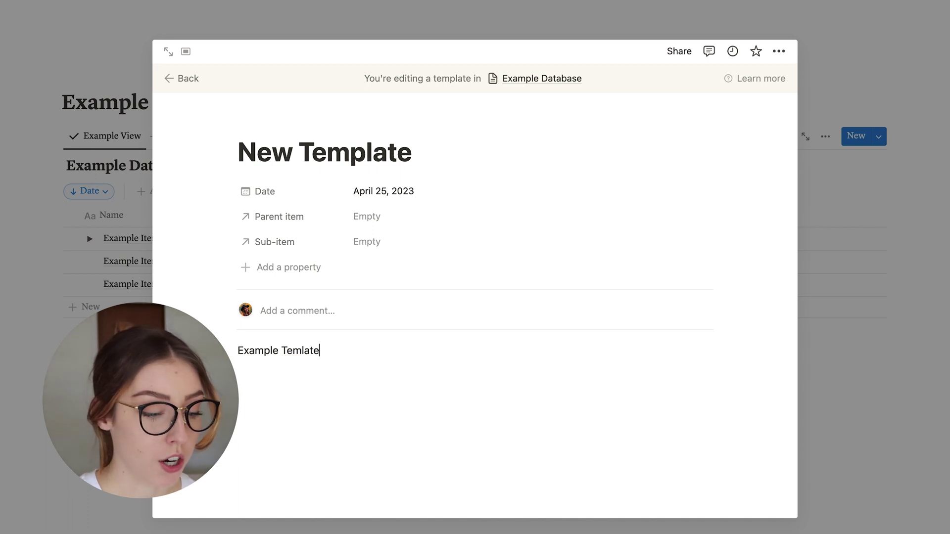
pyautogui.press('BackSpace')
pyautogui.press('BackSpace')
pyautogui.press('BackSpace')
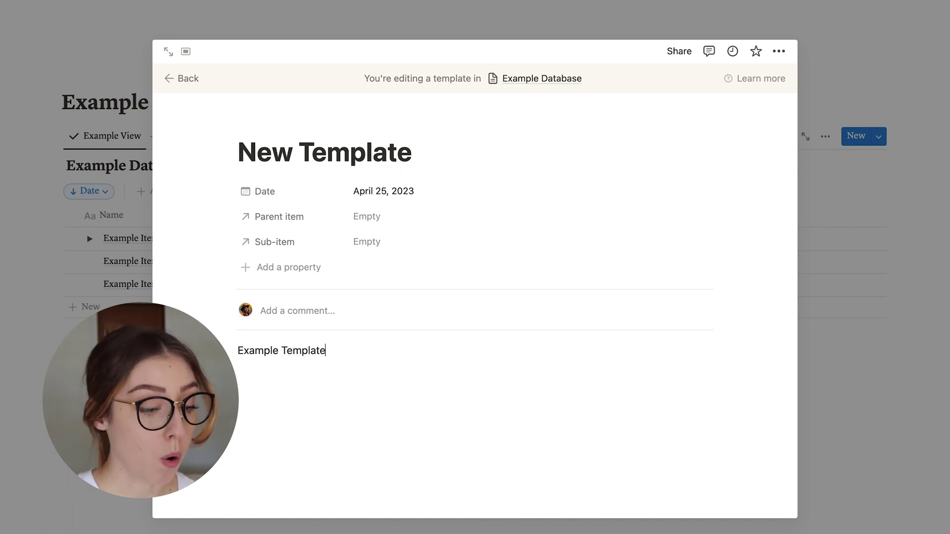
pyautogui.press('Escape')
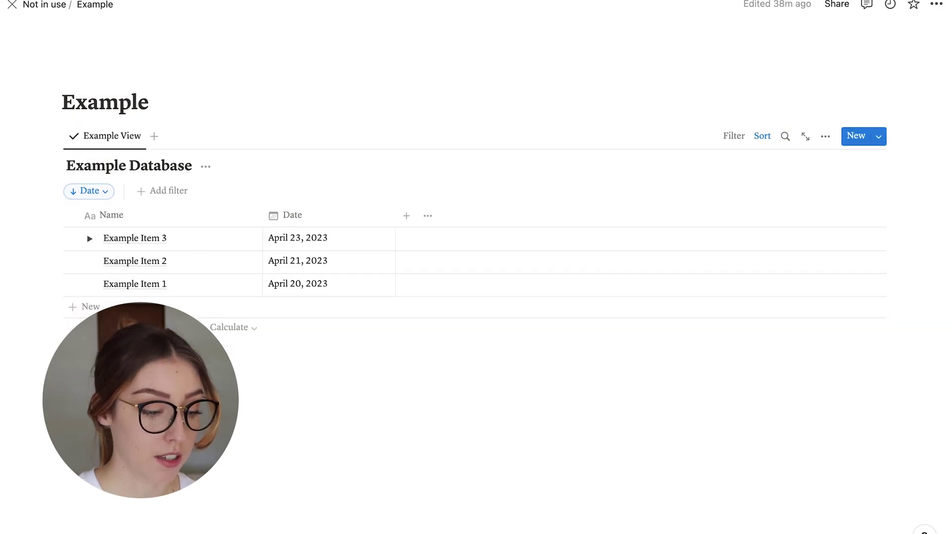
pyautogui.click(239, 267)
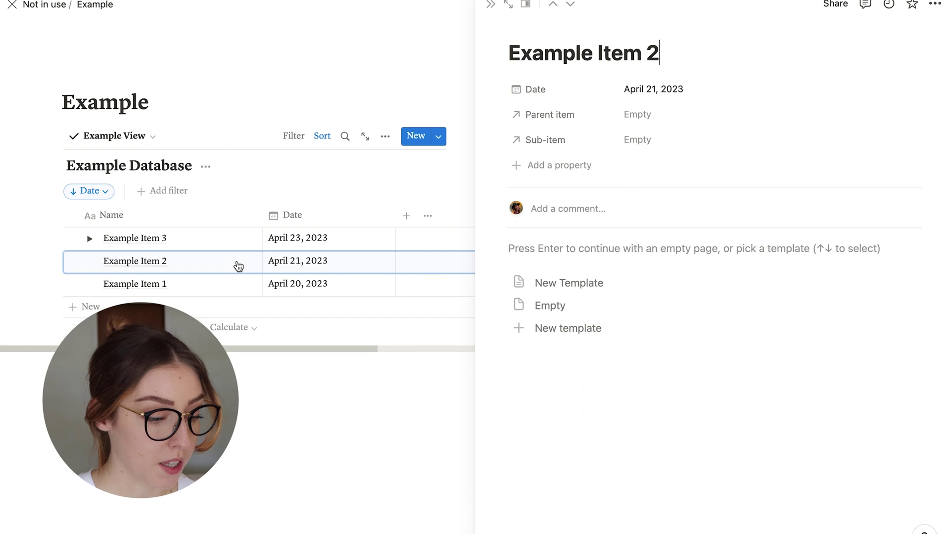
# Apply New Template to Example Item 2 and fill a Journaling entry from Morning Journal Template.
pyautogui.click(607, 283)
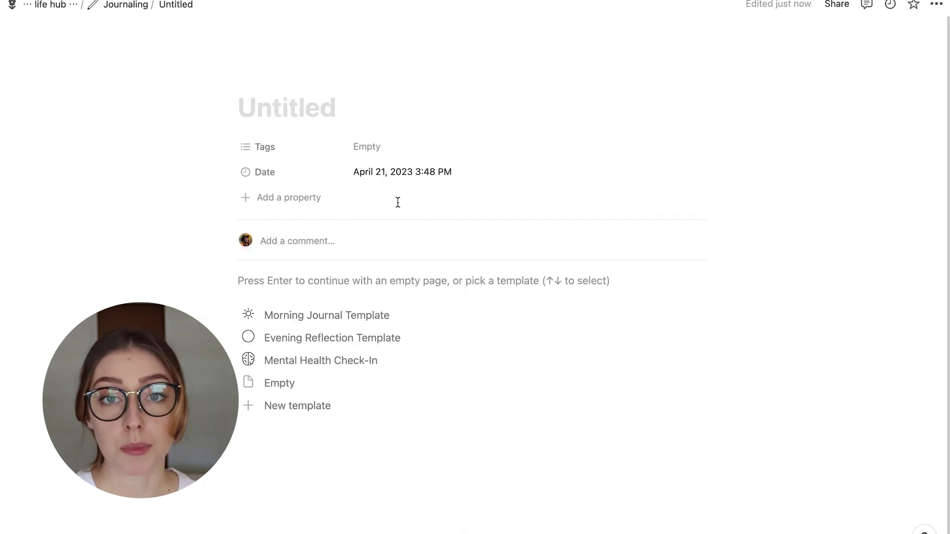
pyautogui.click(332, 320)
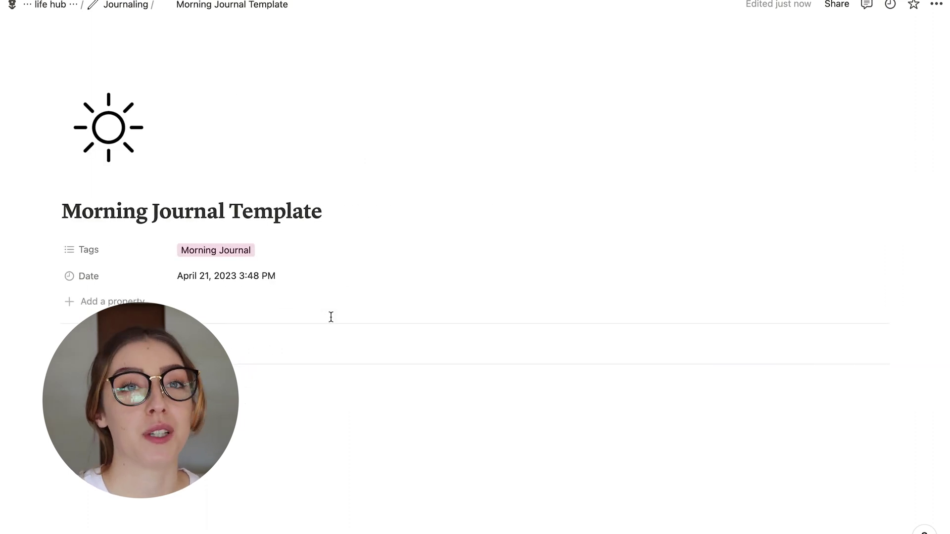
pyautogui.scroll(-3, 331, 316)
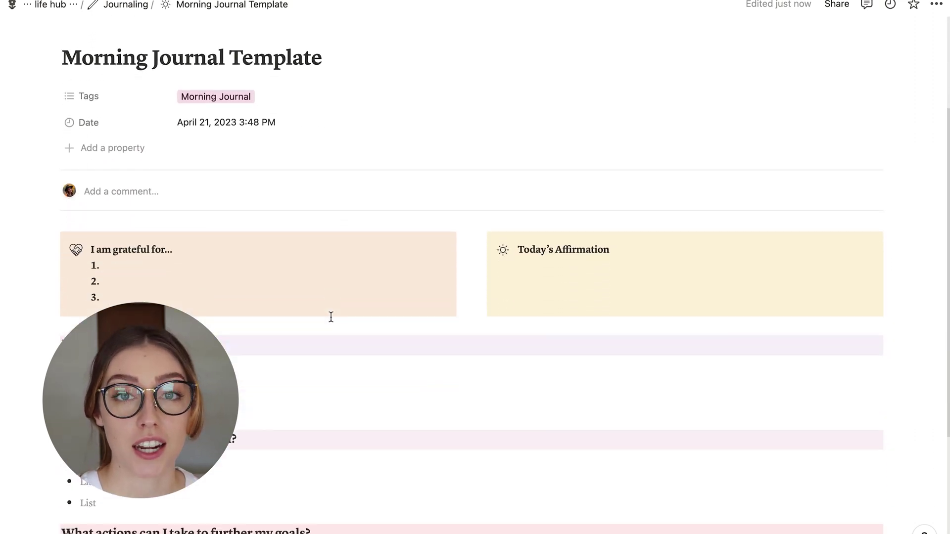
pyautogui.scroll(-4, 331, 316)
pyautogui.scroll(5, 330, 316)
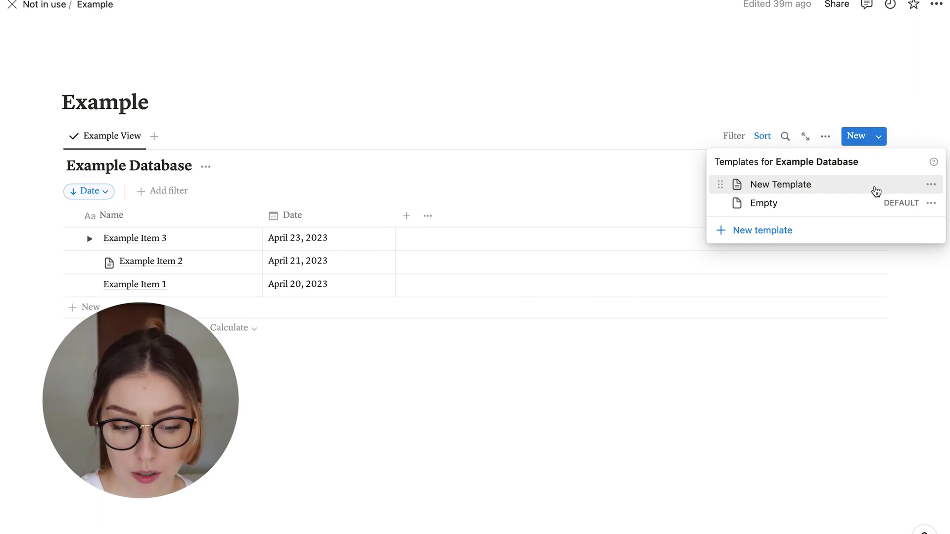
# Set New Template to repeat weekly every 4 weeks on Saturday, dropping Thursday.
pyautogui.click(931, 185)
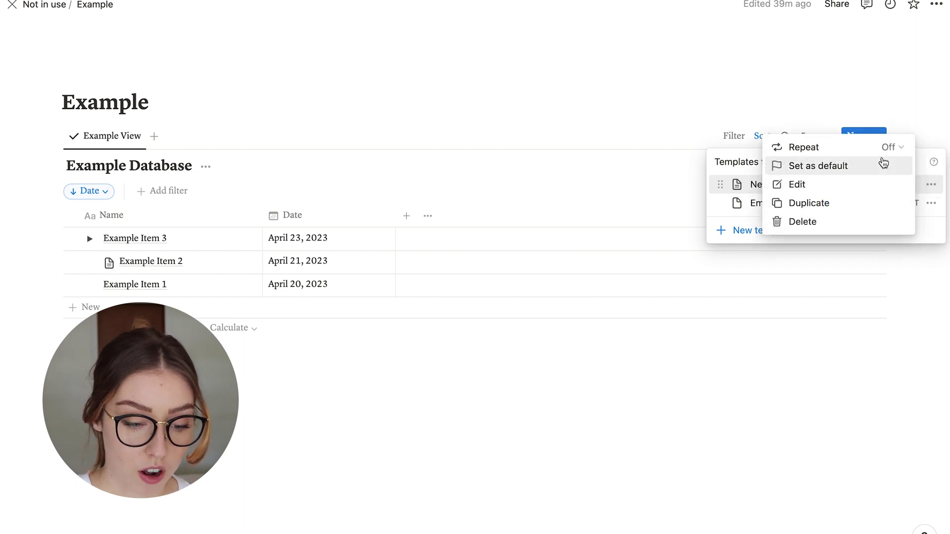
pyautogui.click(862, 152)
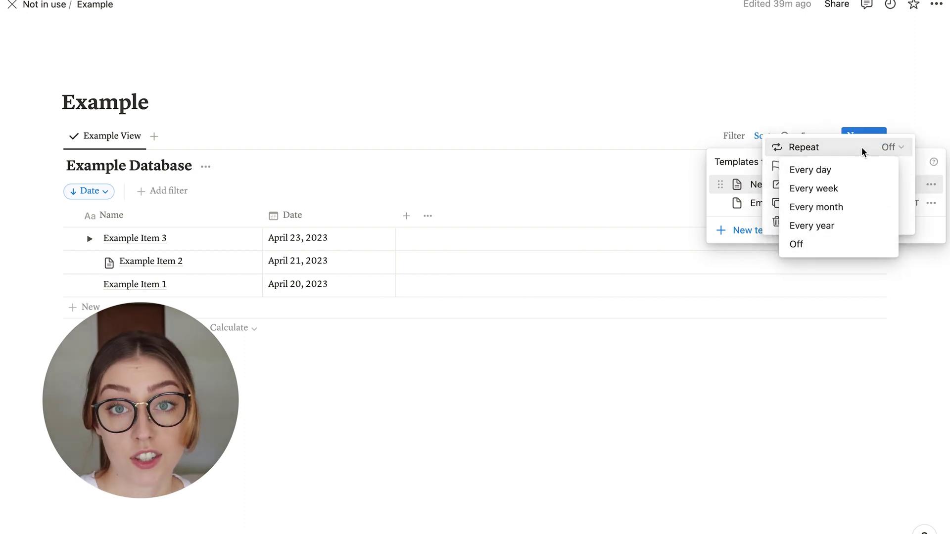
pyautogui.click(833, 189)
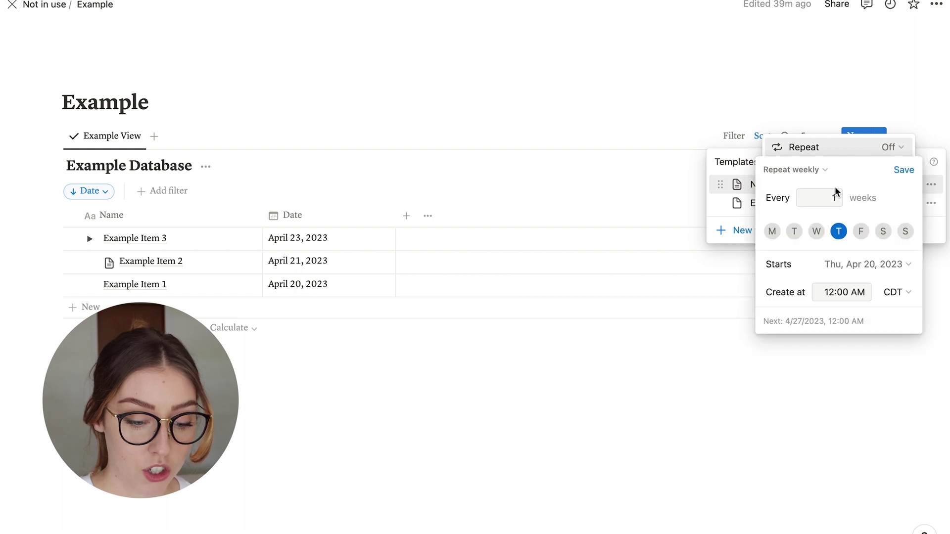
pyautogui.click(883, 232)
pyautogui.click(837, 230)
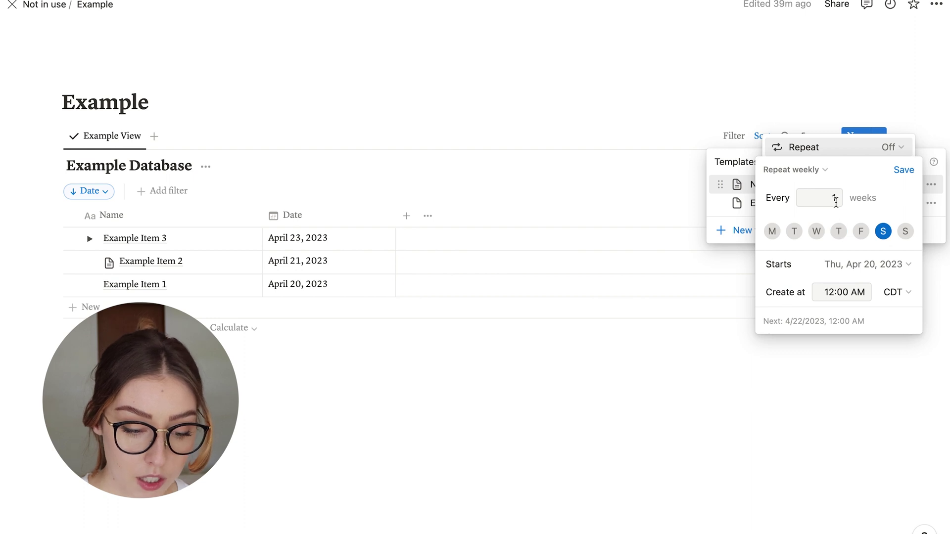
pyautogui.doubleClick(828, 198)
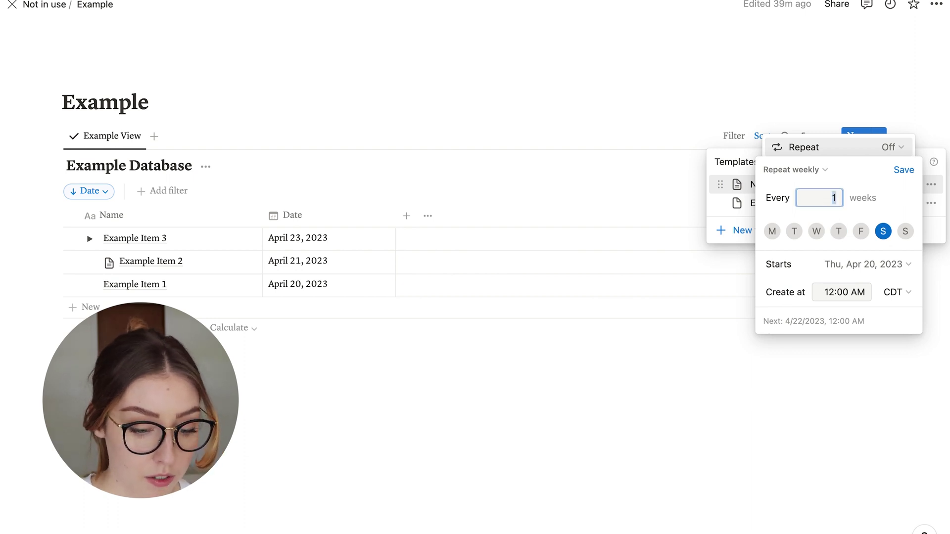
pyautogui.write('4')
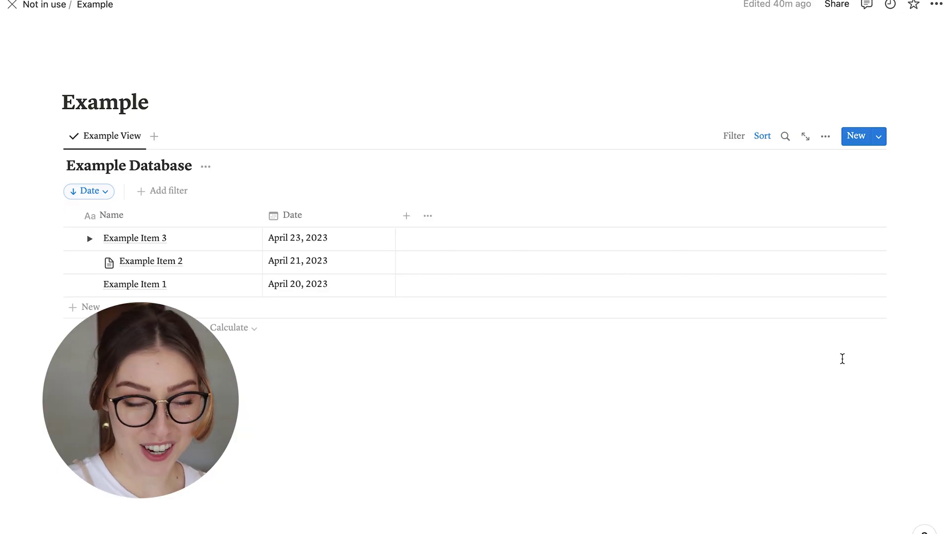
pyautogui.click(824, 136)
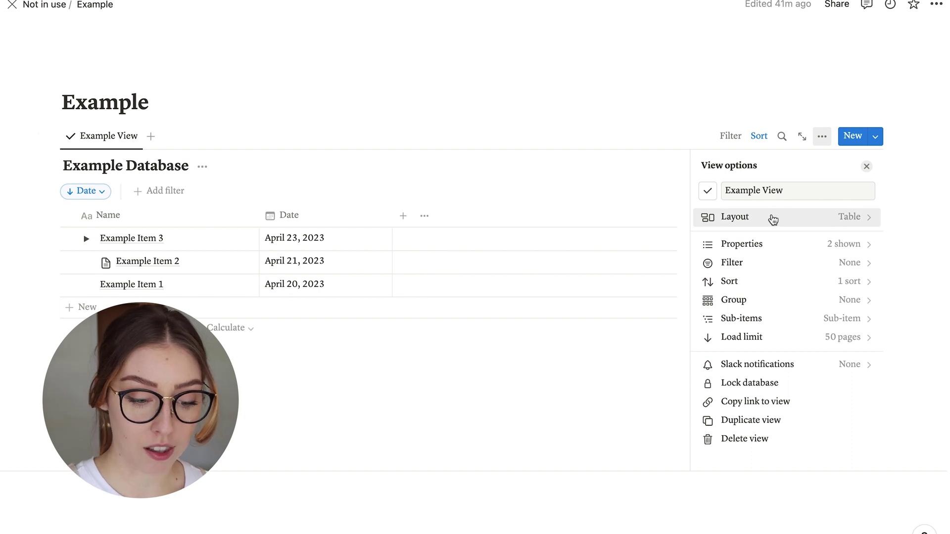
pyautogui.click(848, 221)
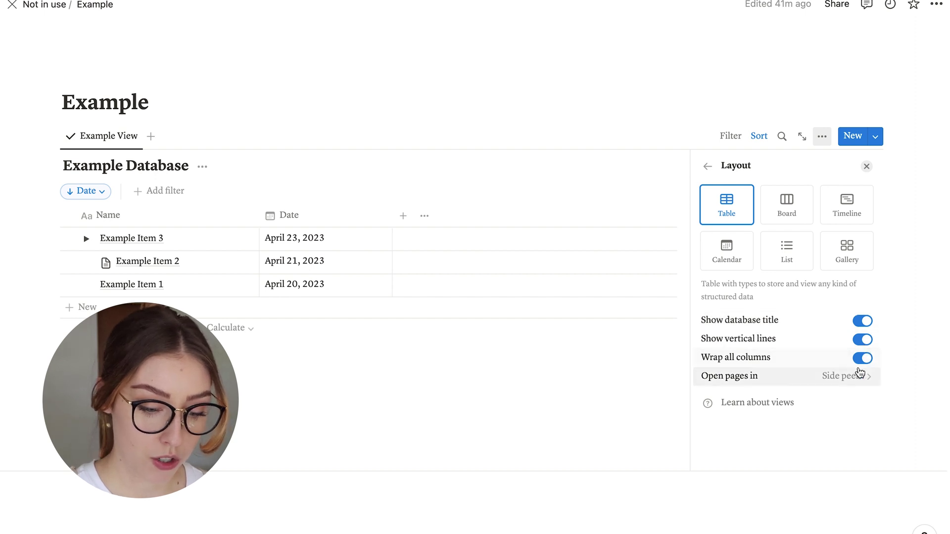
pyautogui.click(869, 321)
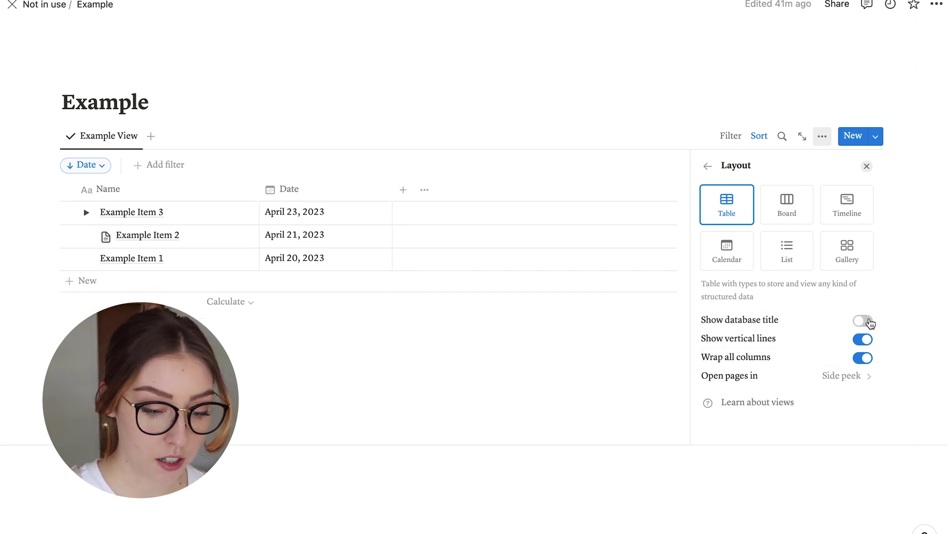
pyautogui.click(869, 322)
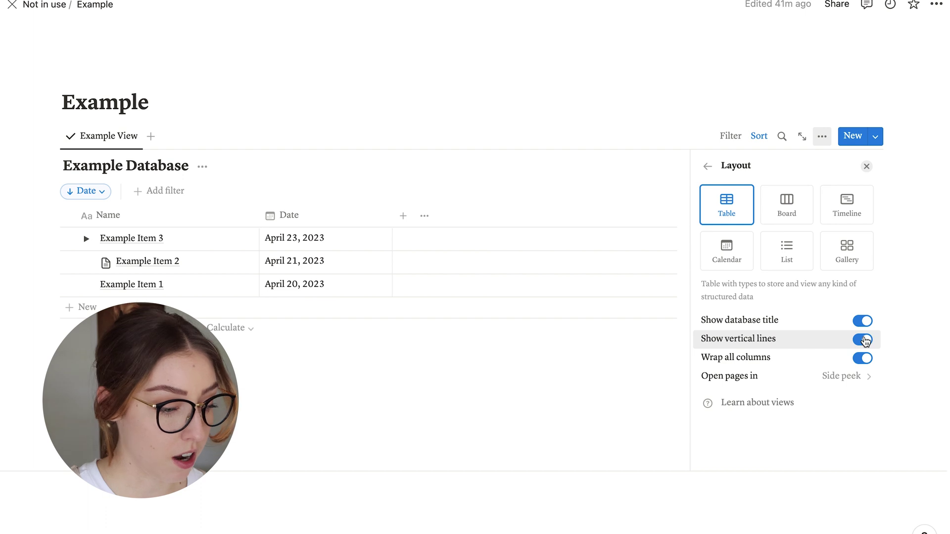
pyautogui.click(864, 340)
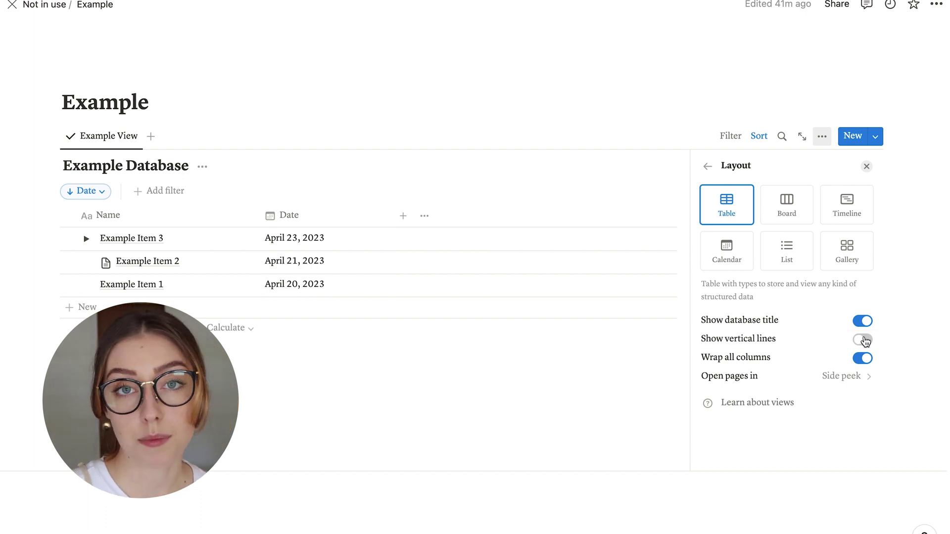
pyautogui.click(864, 341)
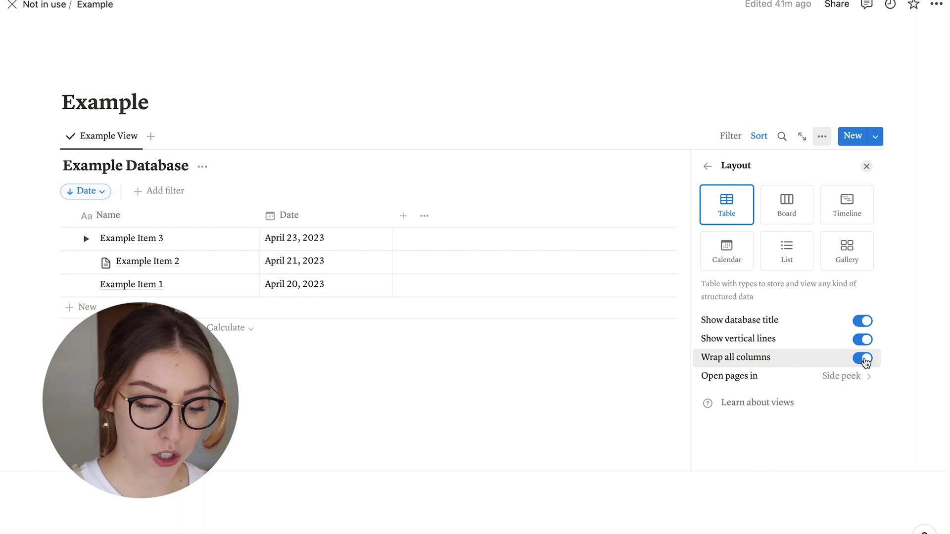
pyautogui.click(865, 360)
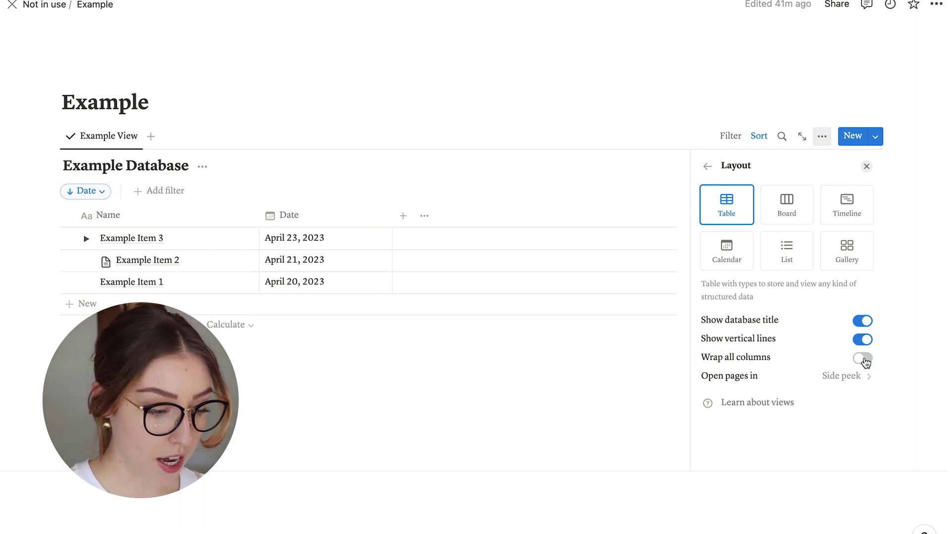
pyautogui.click(864, 360)
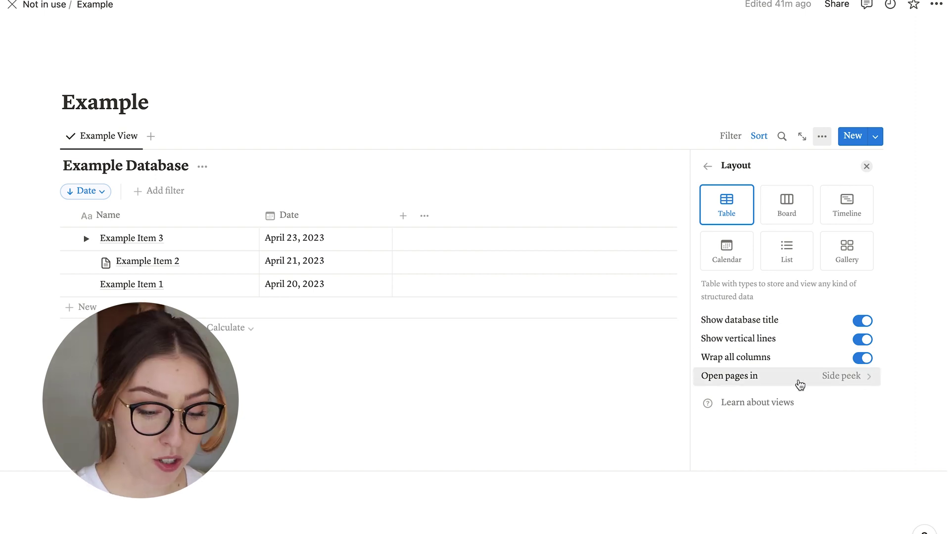
pyautogui.click(858, 379)
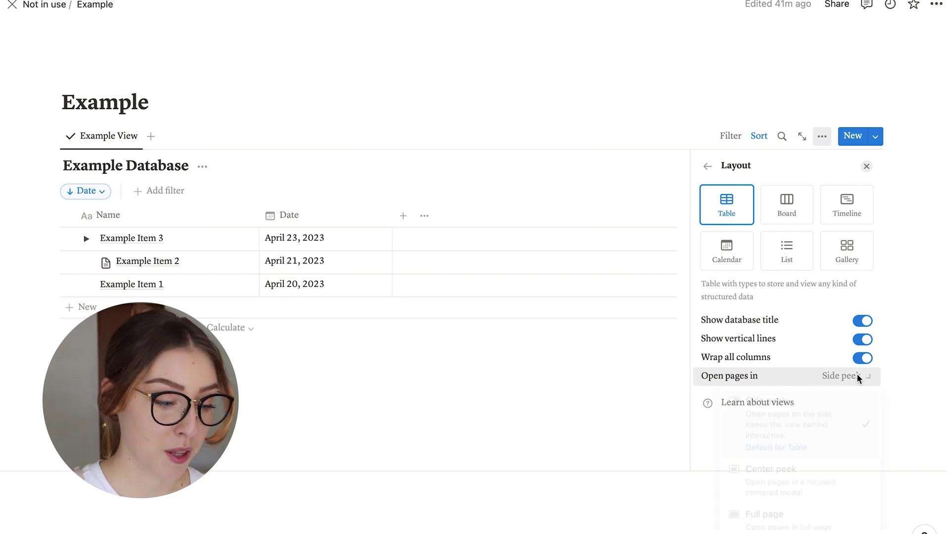
pyautogui.click(802, 520)
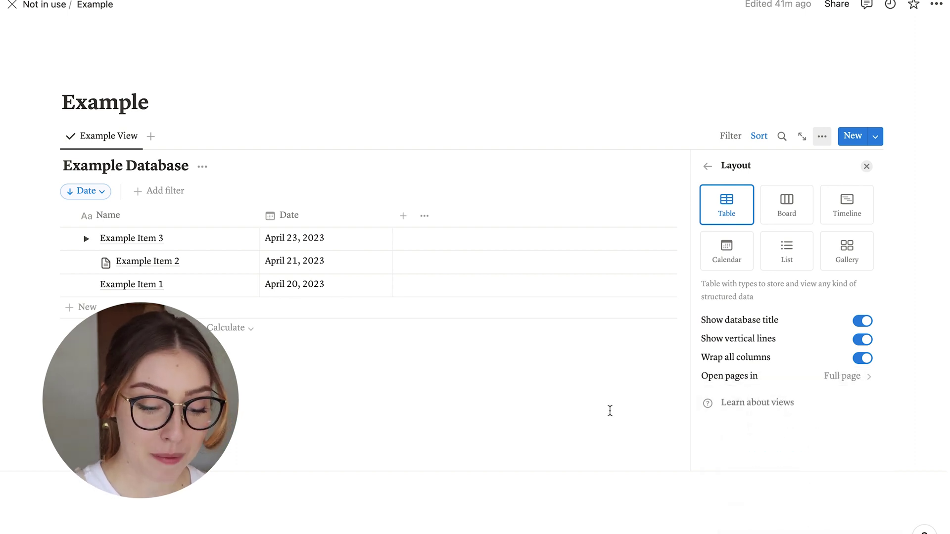
pyautogui.click(841, 377)
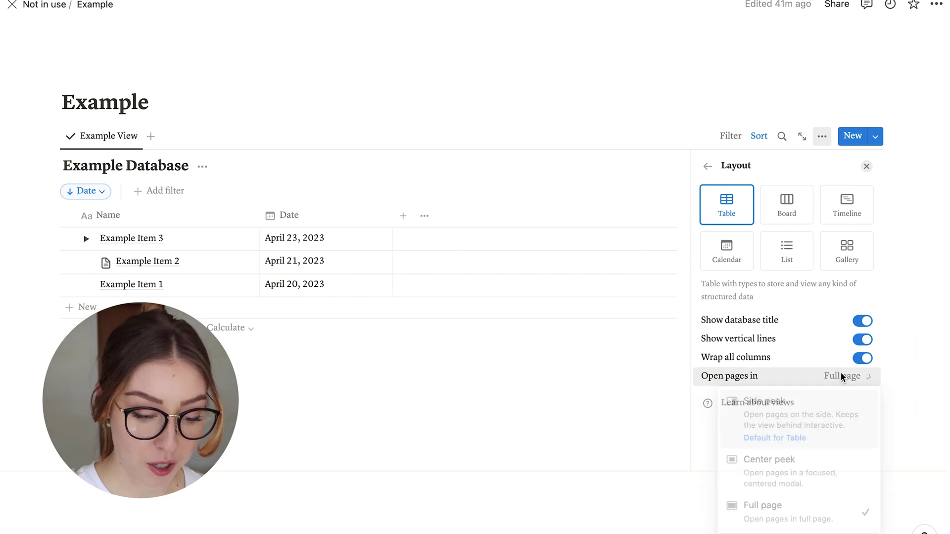
pyautogui.click(831, 421)
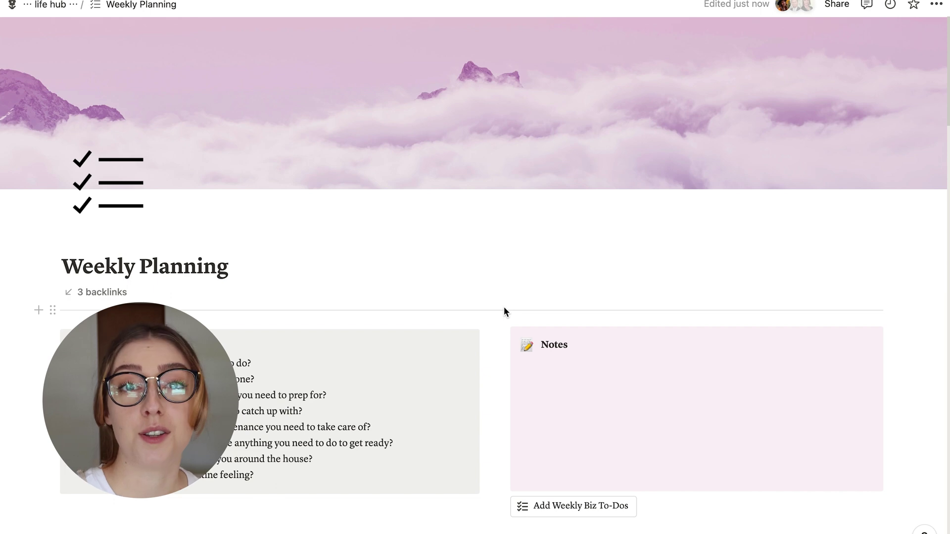
# Check the To-Buy List's All Items and To-Buy Now views and mark Toilet Wand Sponges done.
pyautogui.scroll(-10, 504, 309)
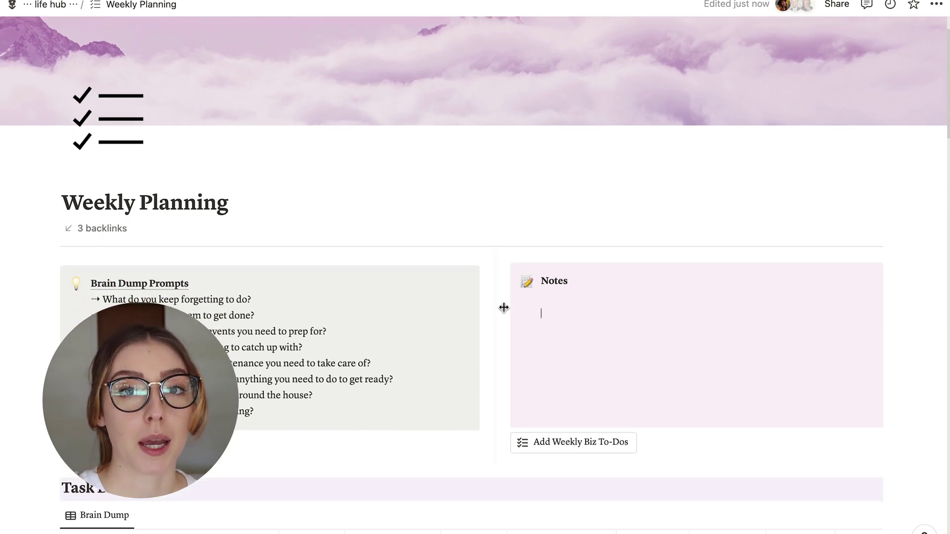
pyautogui.scroll(-8, 503, 307)
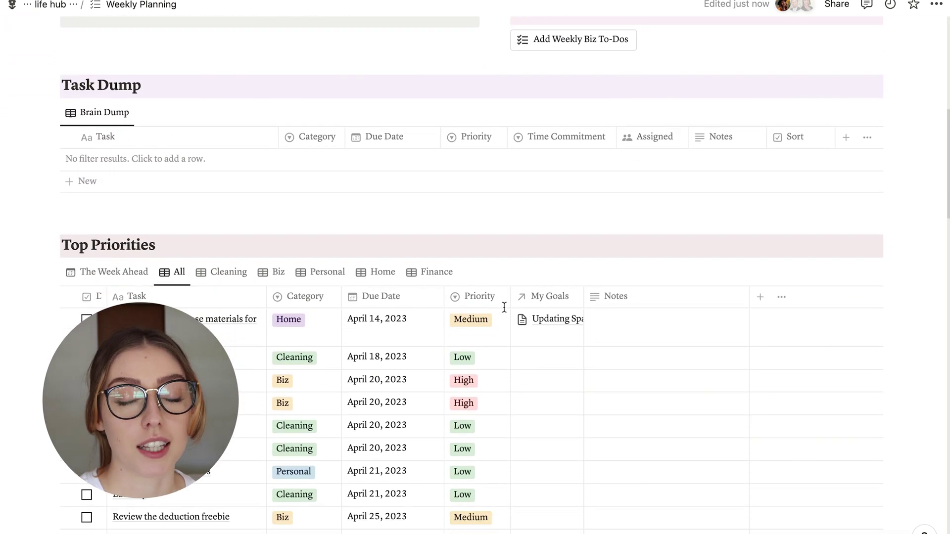
pyautogui.scroll(-10, 504, 312)
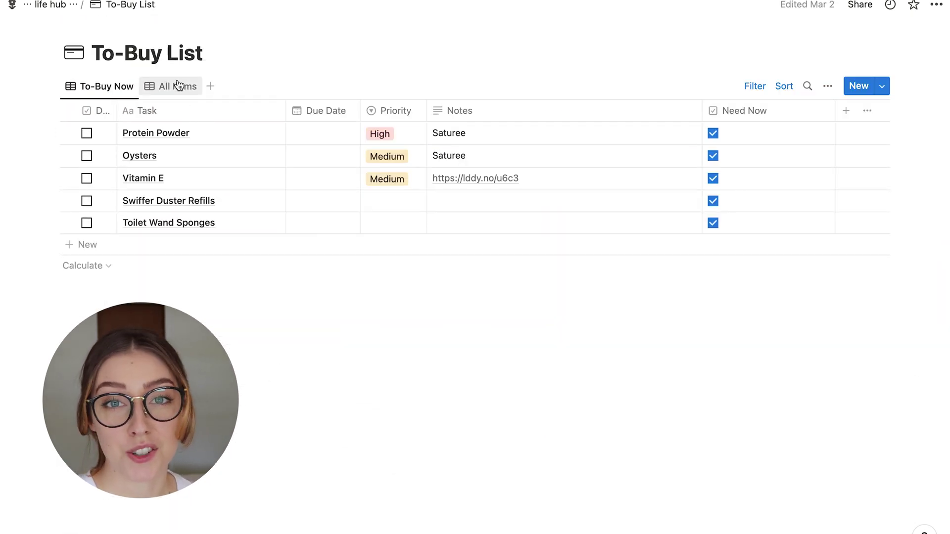
pyautogui.click(178, 85)
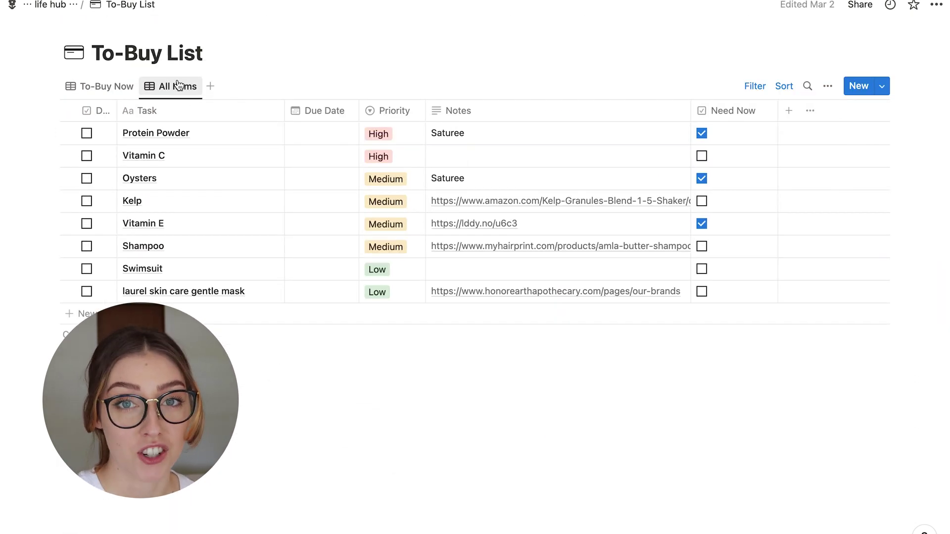
pyautogui.click(113, 87)
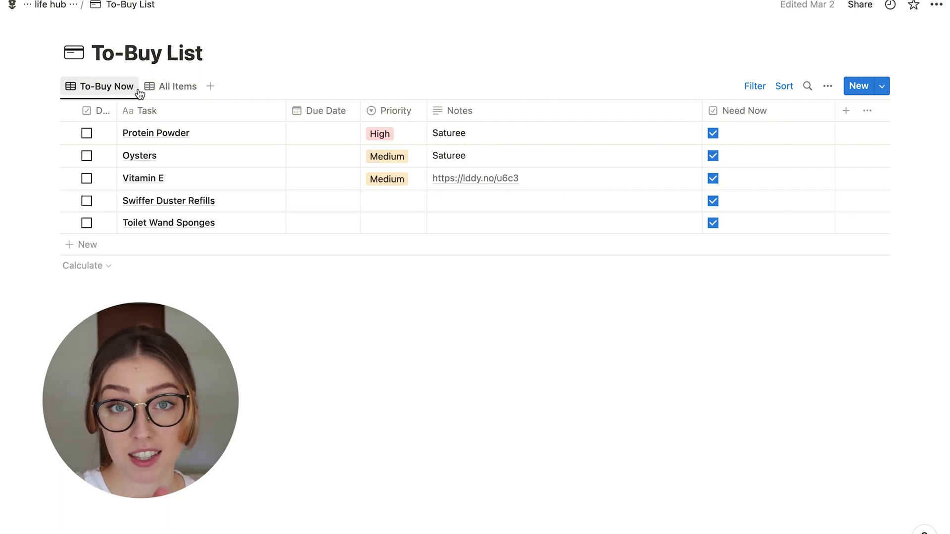
pyautogui.click(86, 222)
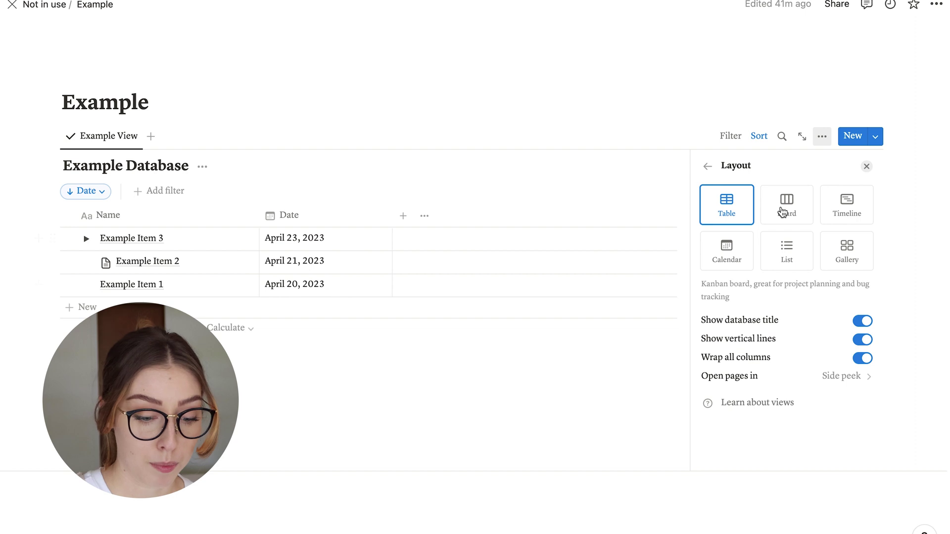
# Switch the database to a Board layout with large cards and card preview None.
pyautogui.click(782, 206)
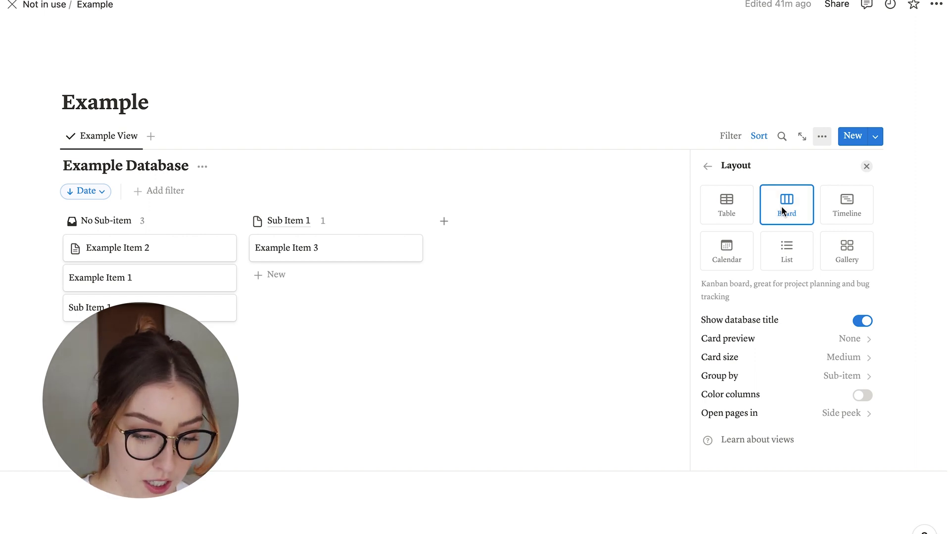
pyautogui.click(858, 358)
pyautogui.click(794, 384)
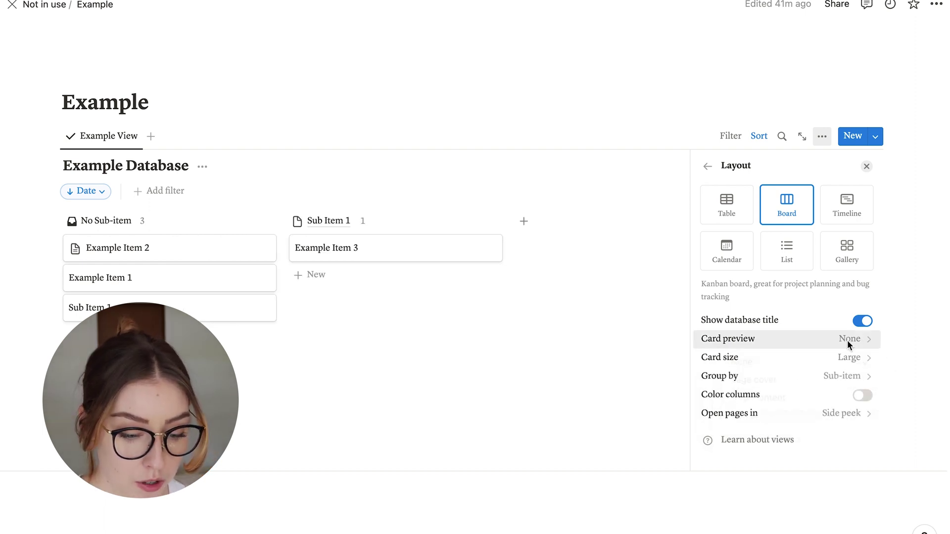
pyautogui.click(847, 339)
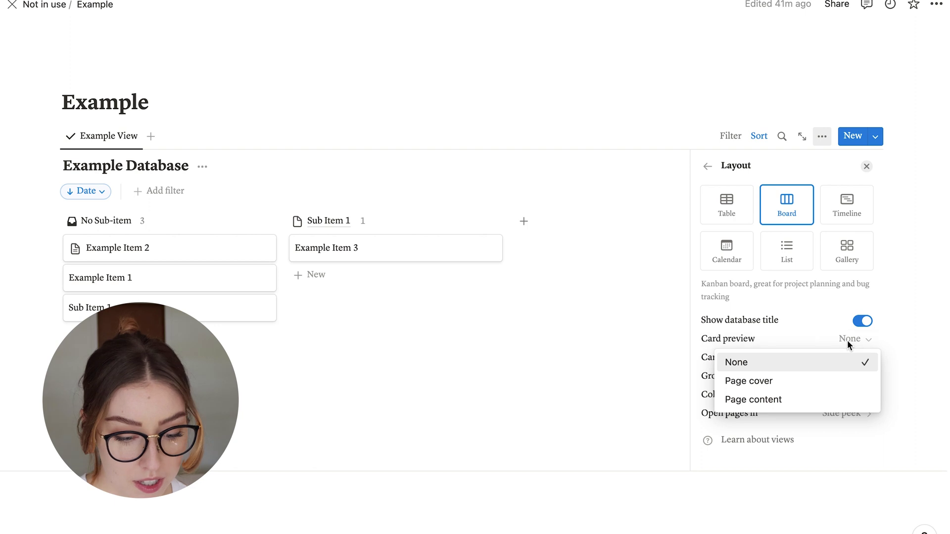
pyautogui.click(782, 372)
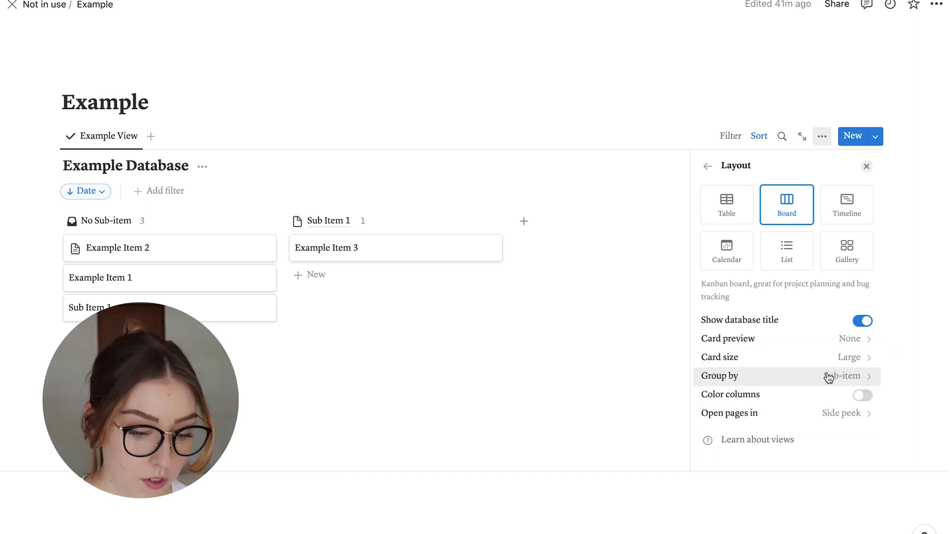
# Group the board by Date into No Date, Today and Tomorrow columns.
pyautogui.click(851, 379)
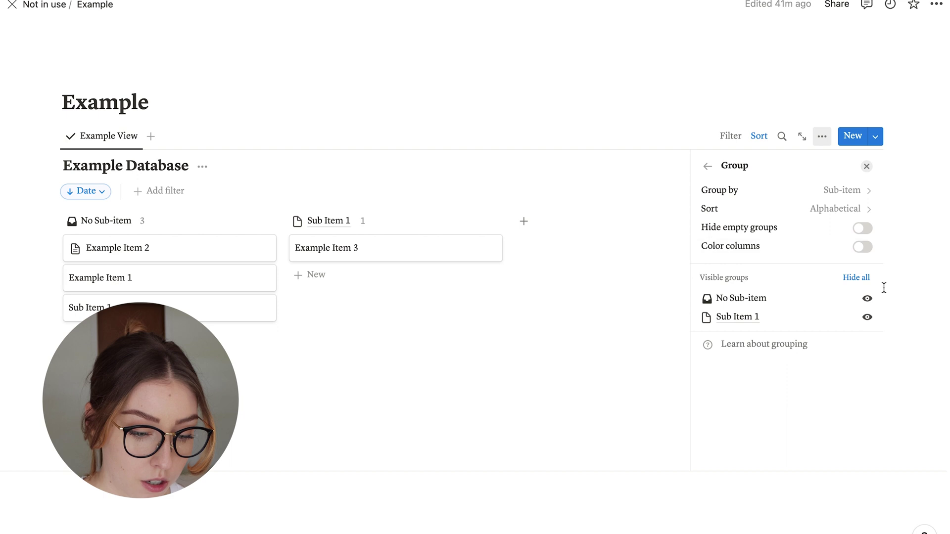
pyautogui.click(860, 192)
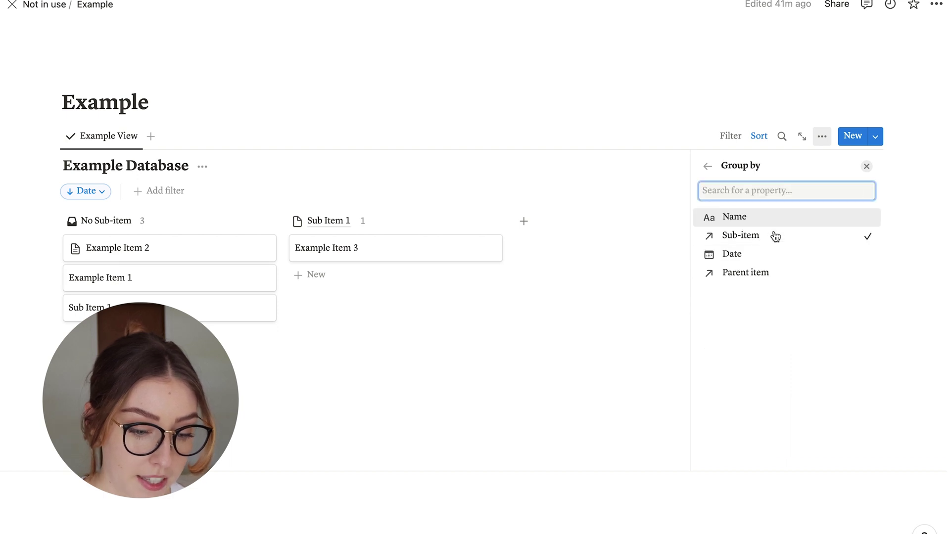
pyautogui.click(767, 261)
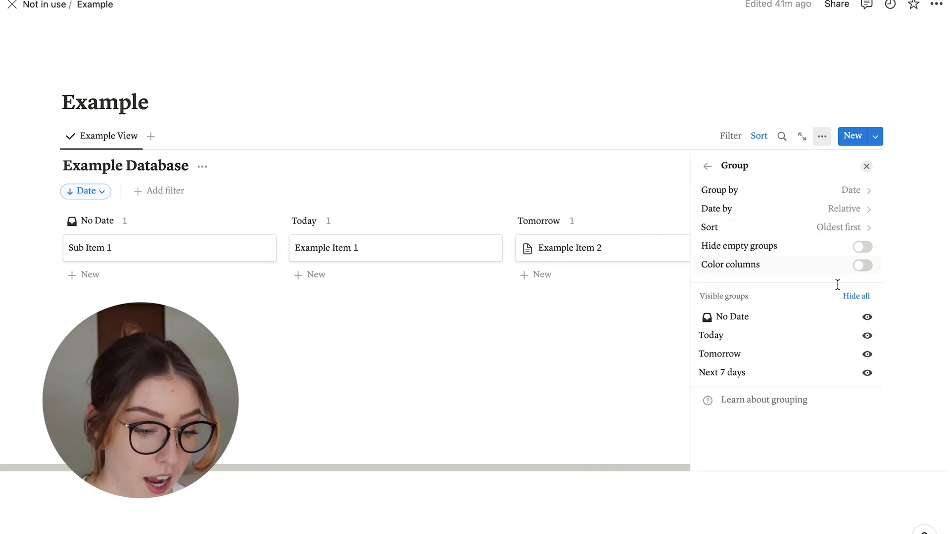
# Turn on Color columns and Hide empty groups for the Date-grouped board.
pyautogui.click(862, 267)
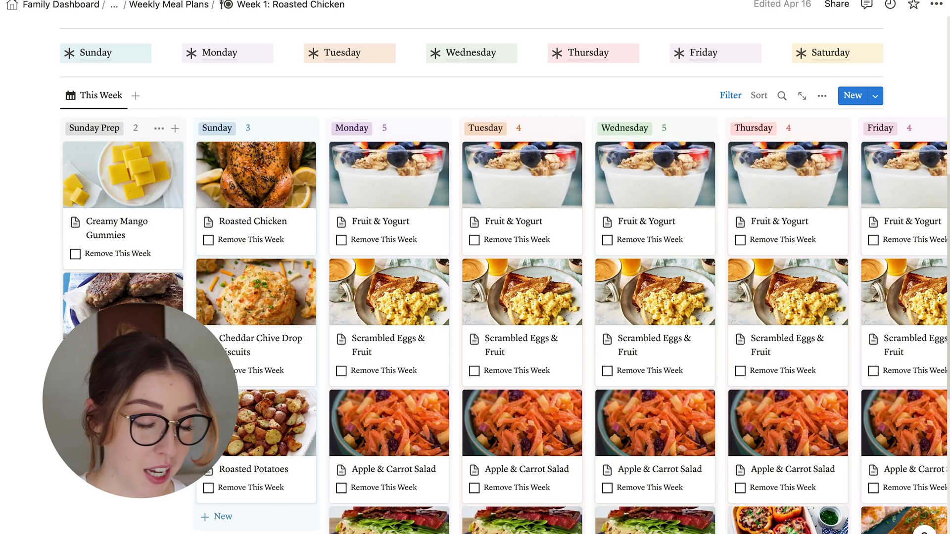
pyautogui.hscroll(1, 481, 154)
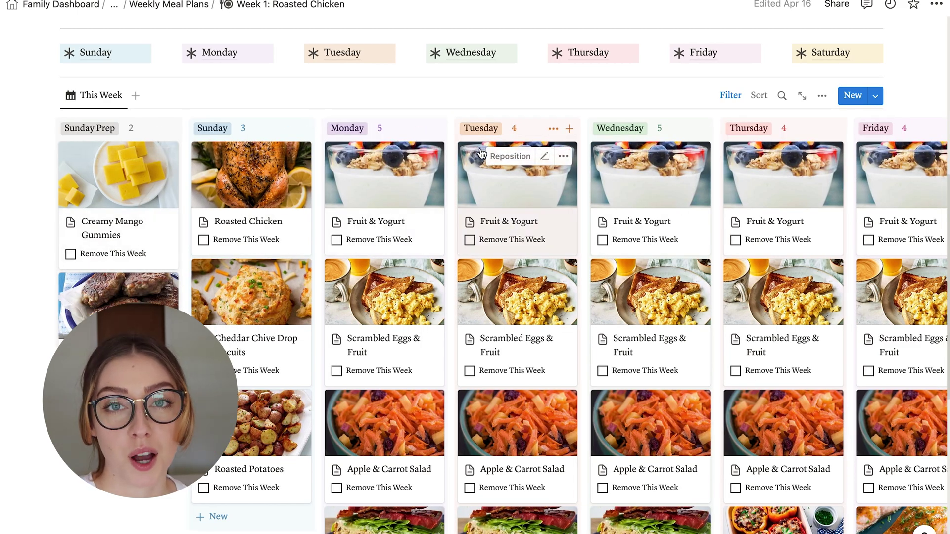
pyautogui.hscroll(5, 481, 153)
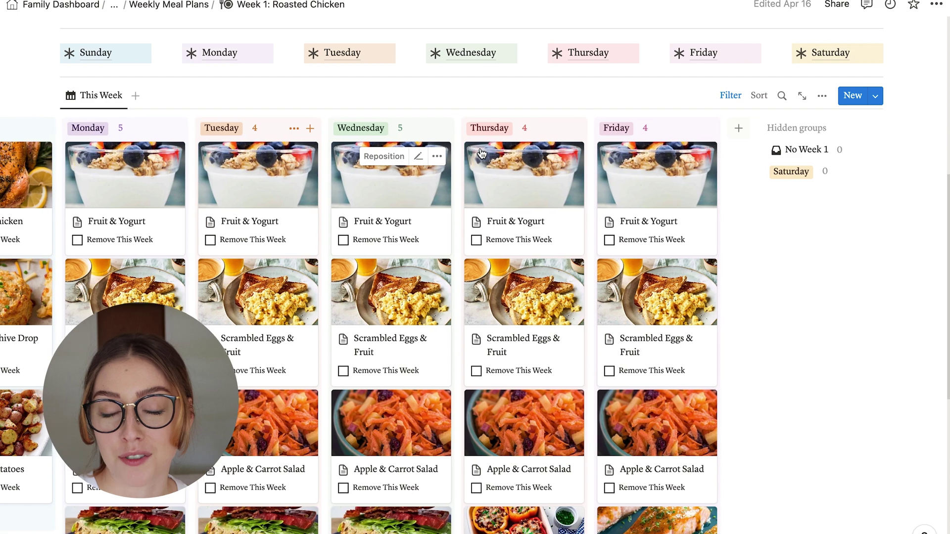
pyautogui.hscroll(-3, 482, 153)
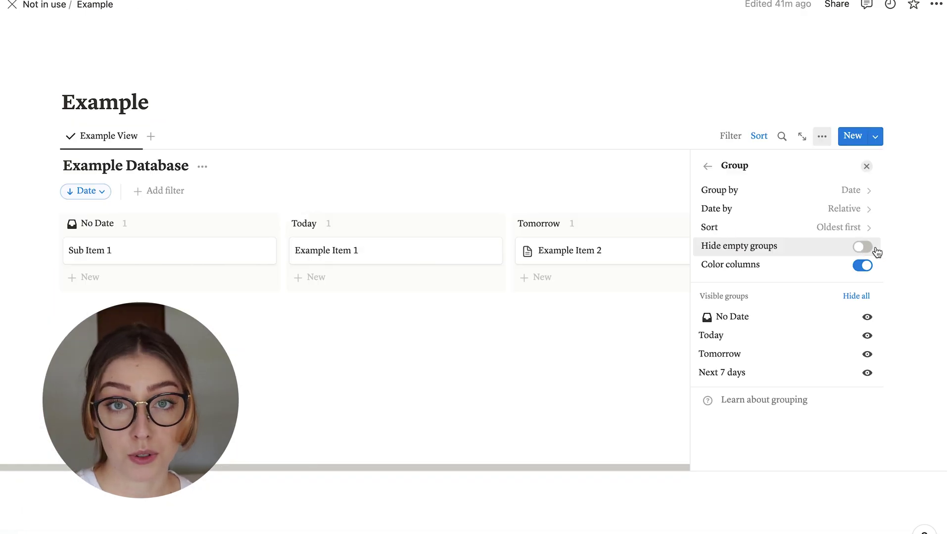
pyautogui.click(863, 252)
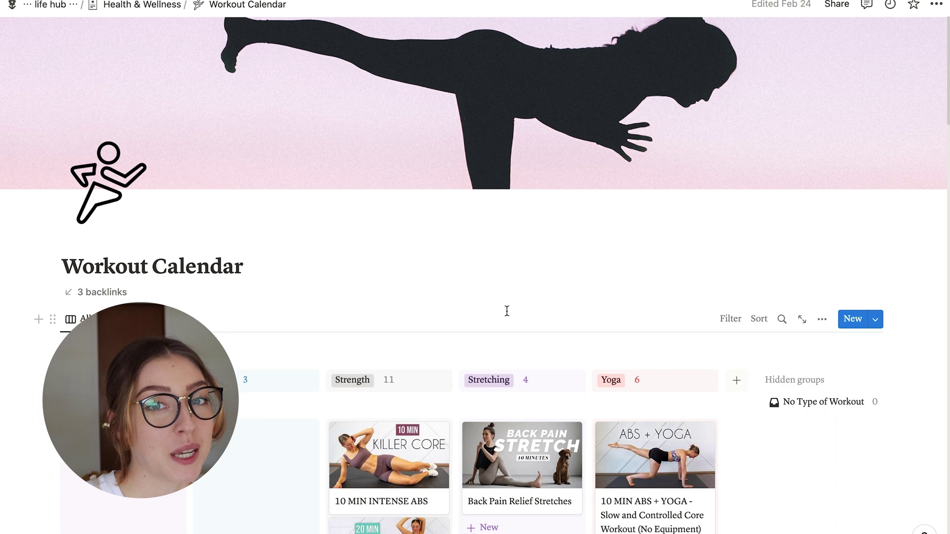
# Scroll down and back up through the Workout Calendar board's grouped workouts.
pyautogui.scroll(-5, 506, 310)
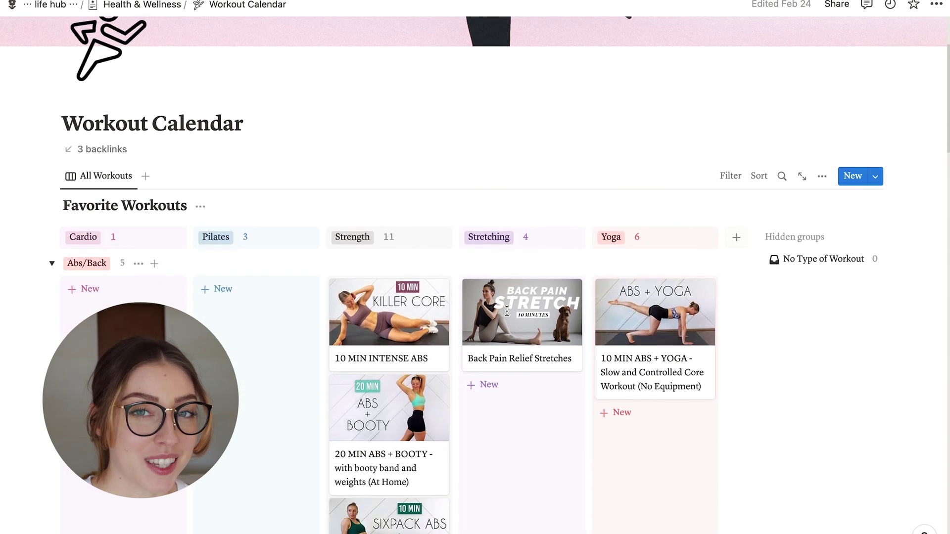
pyautogui.scroll(-3, 508, 317)
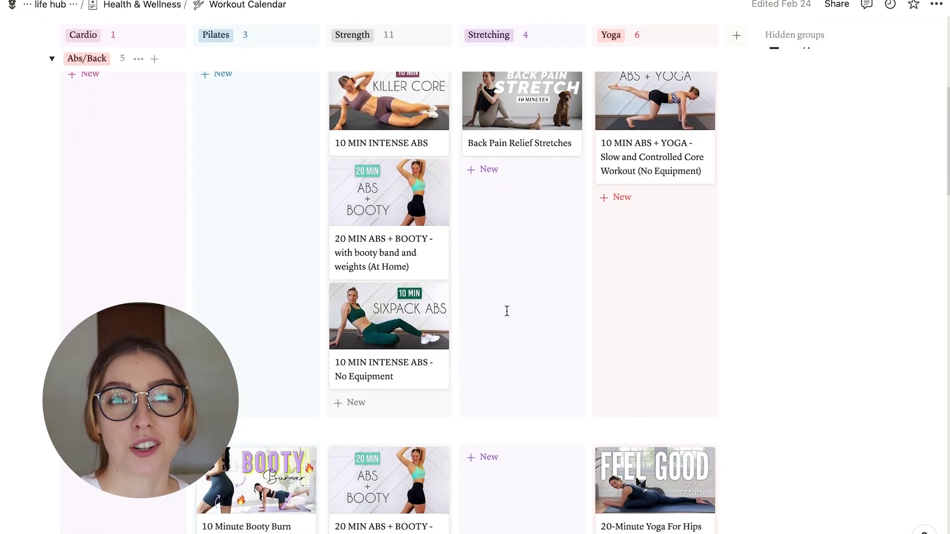
pyautogui.scroll(-5, 507, 311)
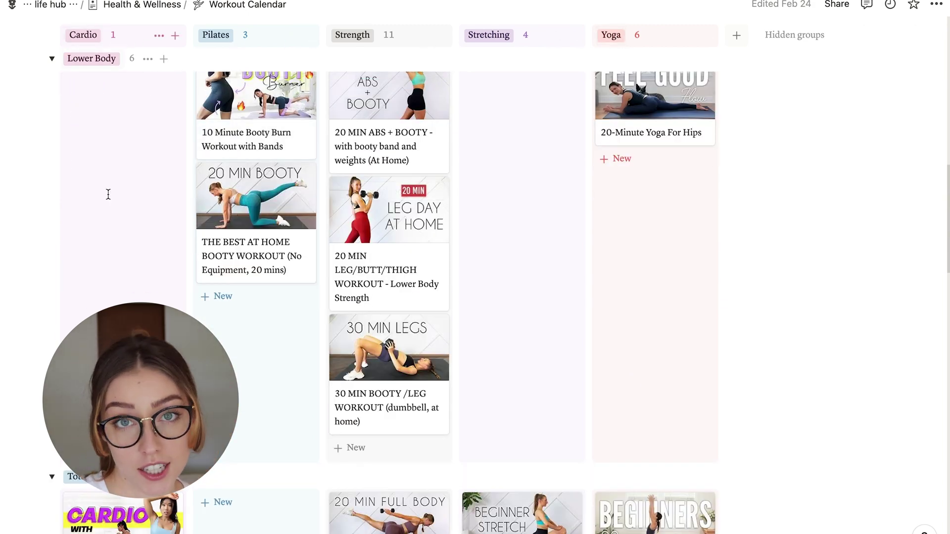
pyautogui.scroll(-12, 383, 303)
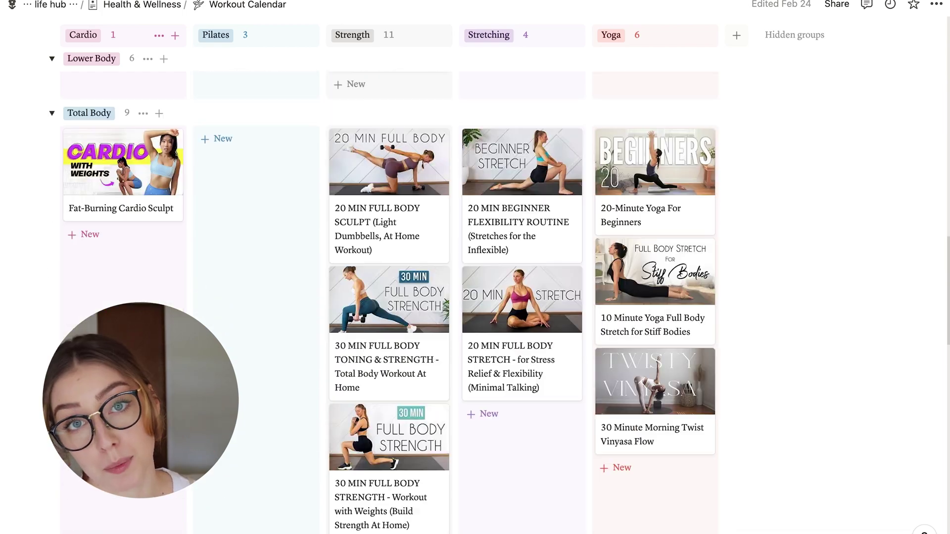
pyautogui.scroll(-4, 383, 303)
pyautogui.scroll(6, 383, 303)
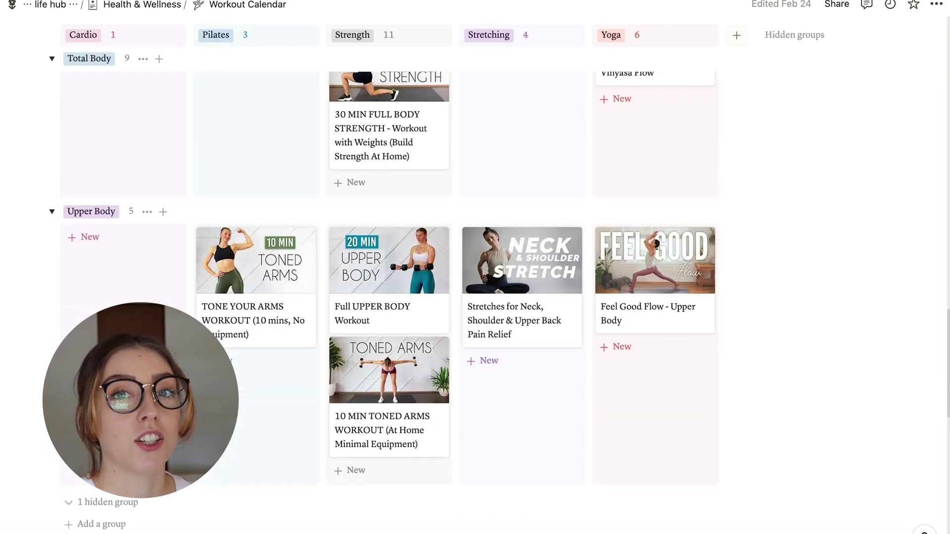
pyautogui.scroll(12, 383, 303)
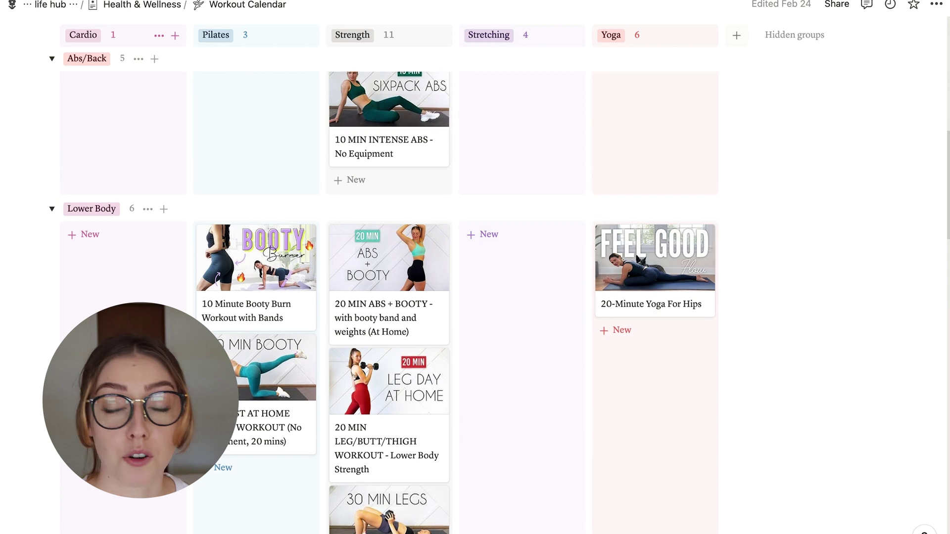
pyautogui.scroll(5, 383, 303)
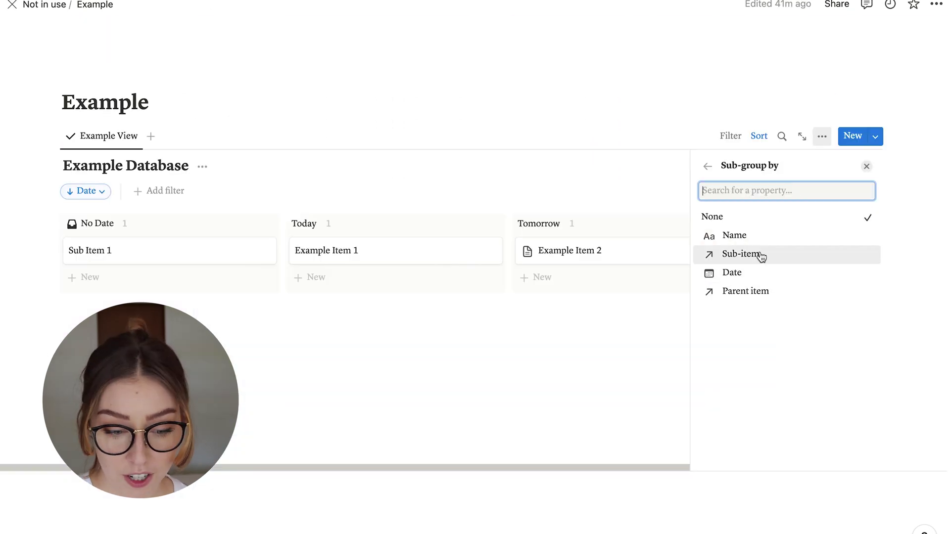
# Sub-group the Example Database board by Sub-item.
pyautogui.click(757, 254)
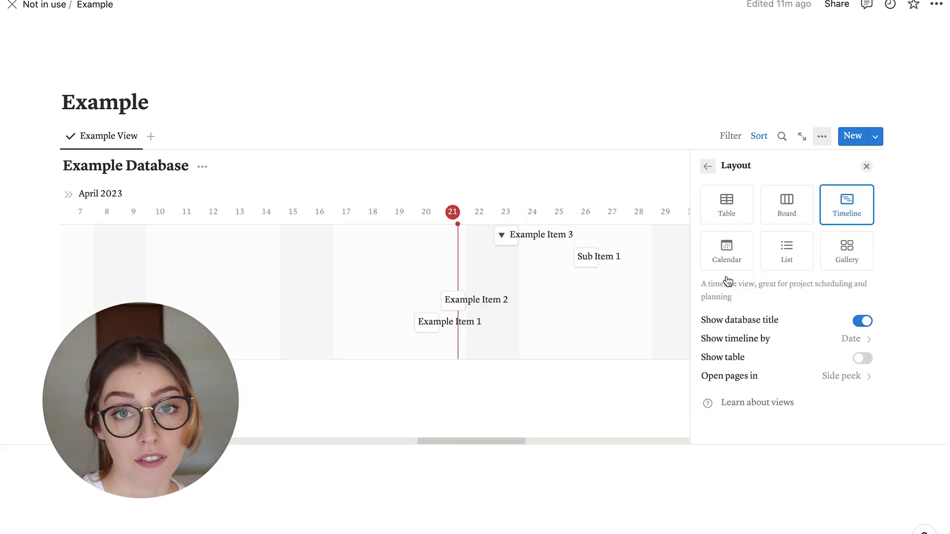
# Show the timeline's side table, make its Date column visible, then hide the table again.
pyautogui.click(866, 365)
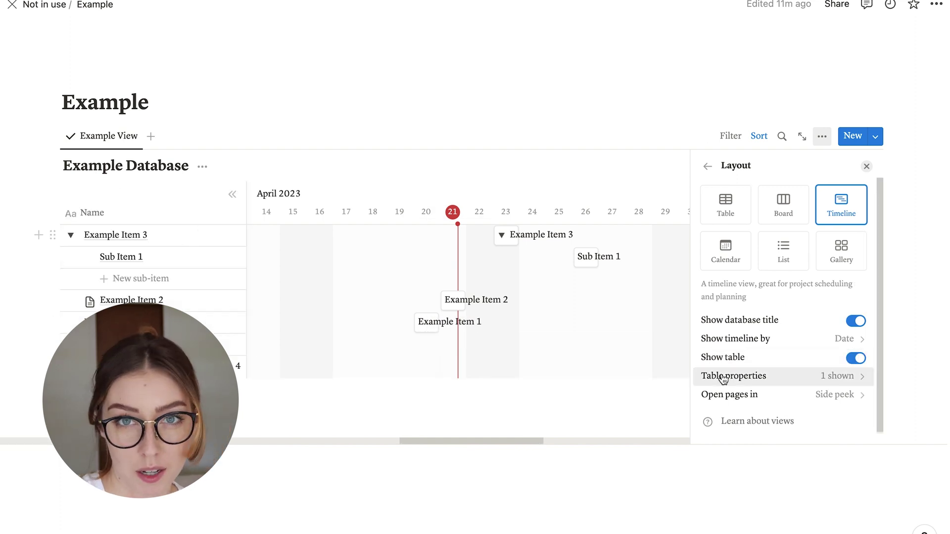
pyautogui.click(847, 381)
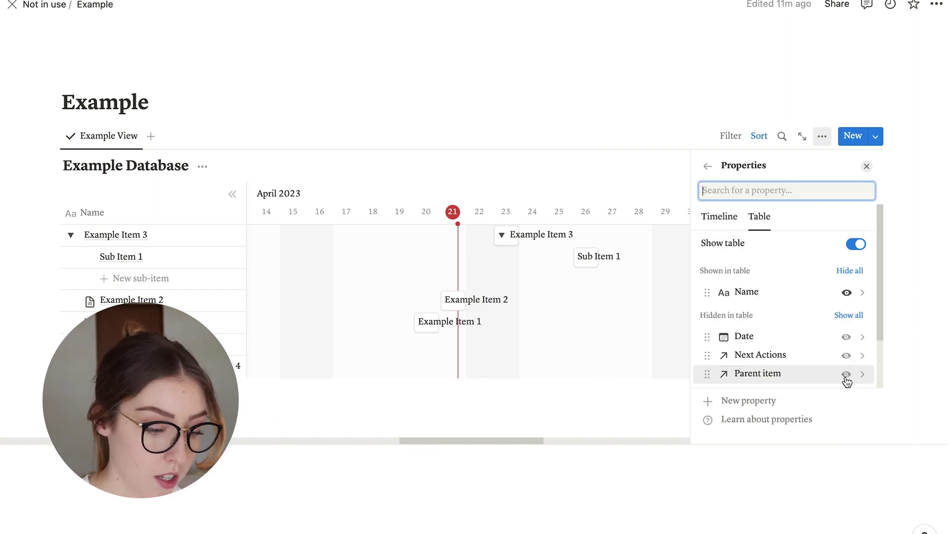
pyautogui.click(847, 338)
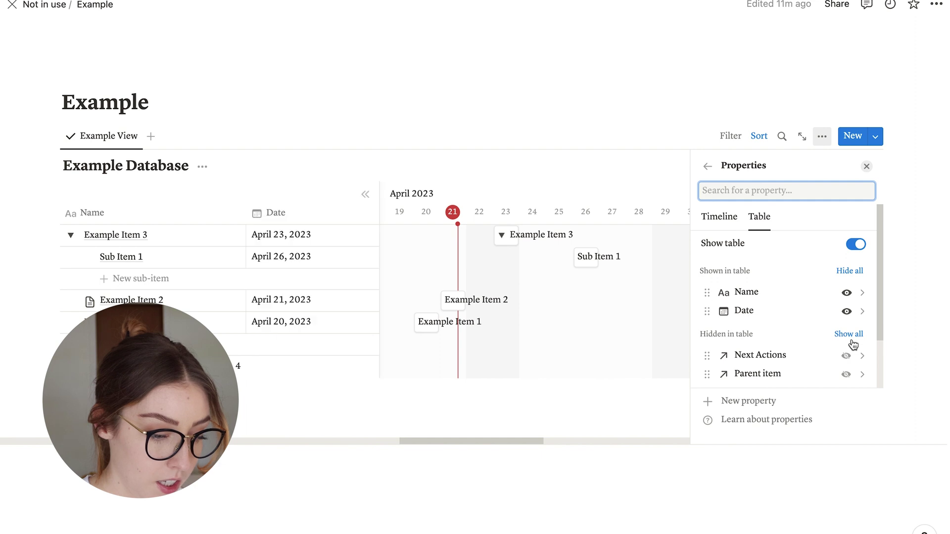
pyautogui.click(857, 249)
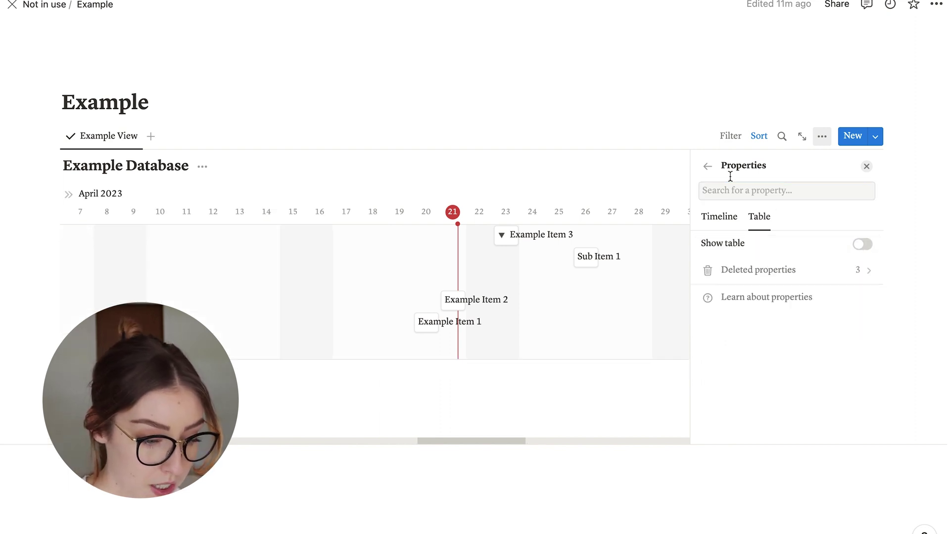
# Enable timeline dependencies through a new Blocking / Blocked by relation pair.
pyautogui.click(708, 167)
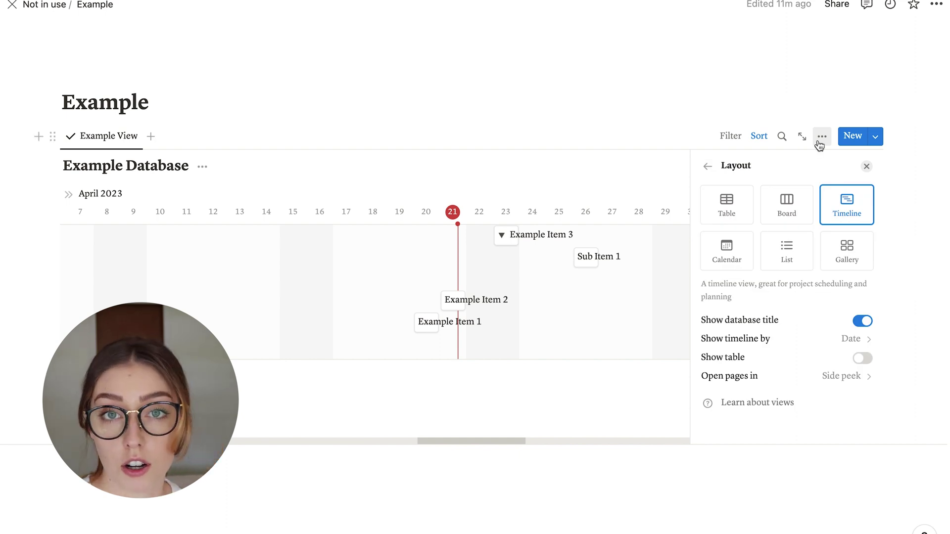
pyautogui.click(821, 140)
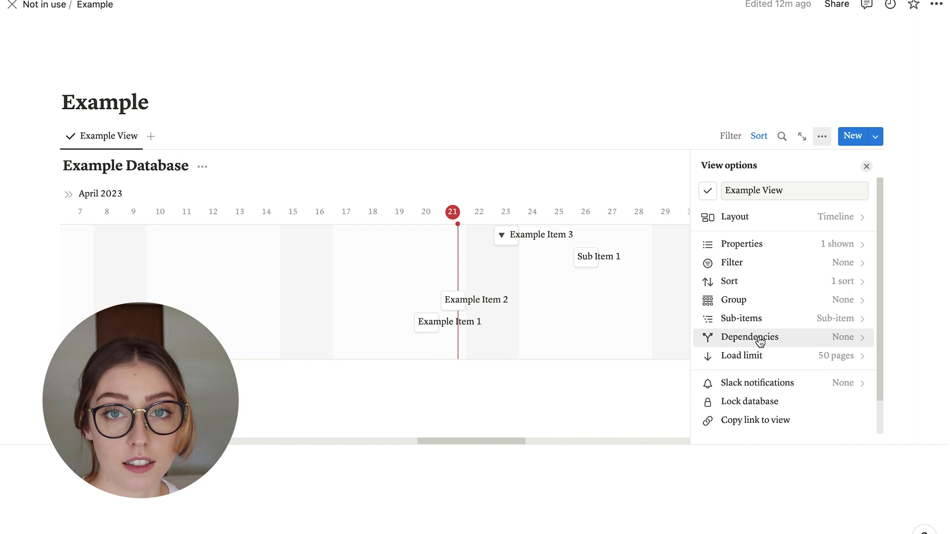
pyautogui.click(844, 341)
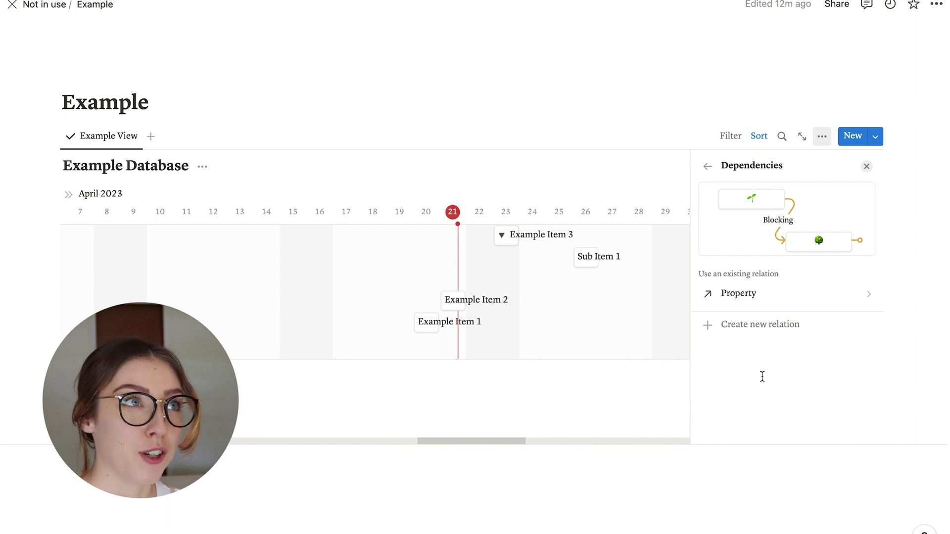
pyautogui.click(750, 326)
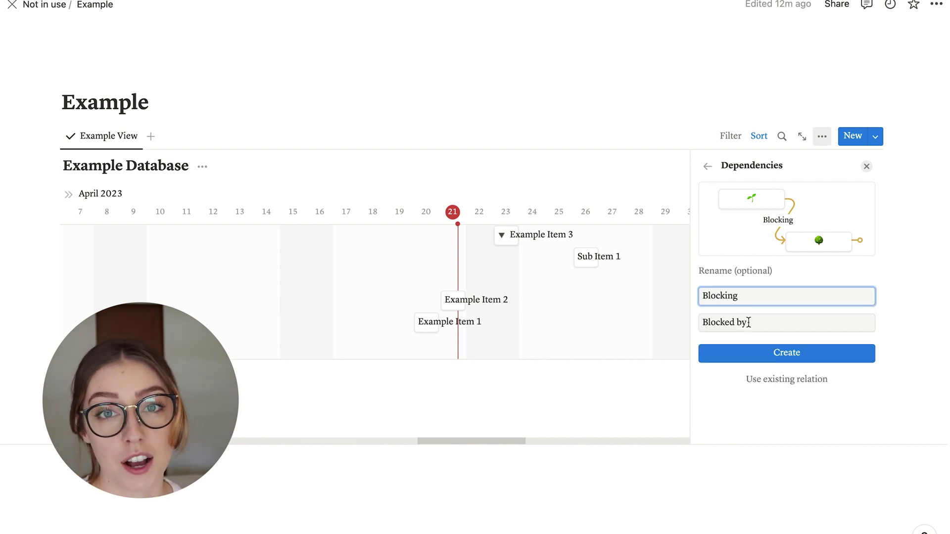
pyautogui.click(786, 354)
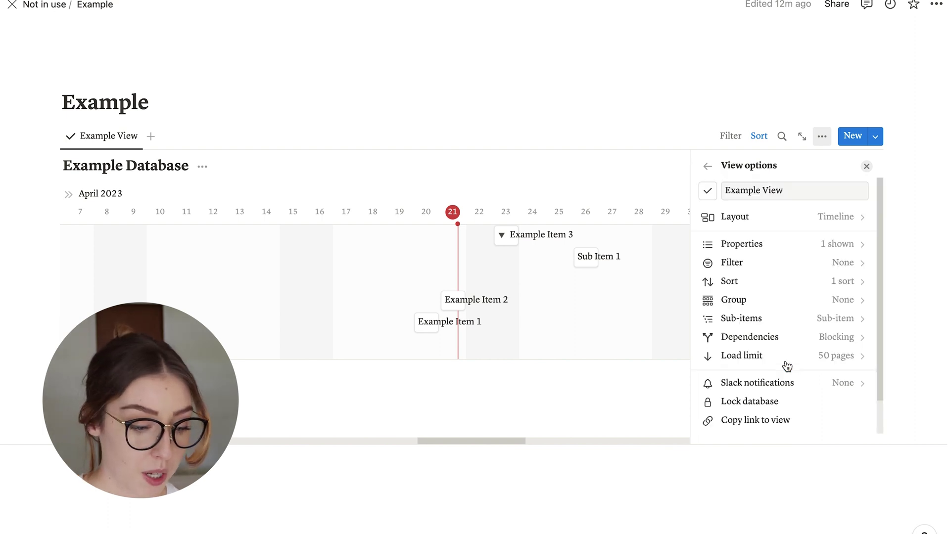
pyautogui.click(640, 163)
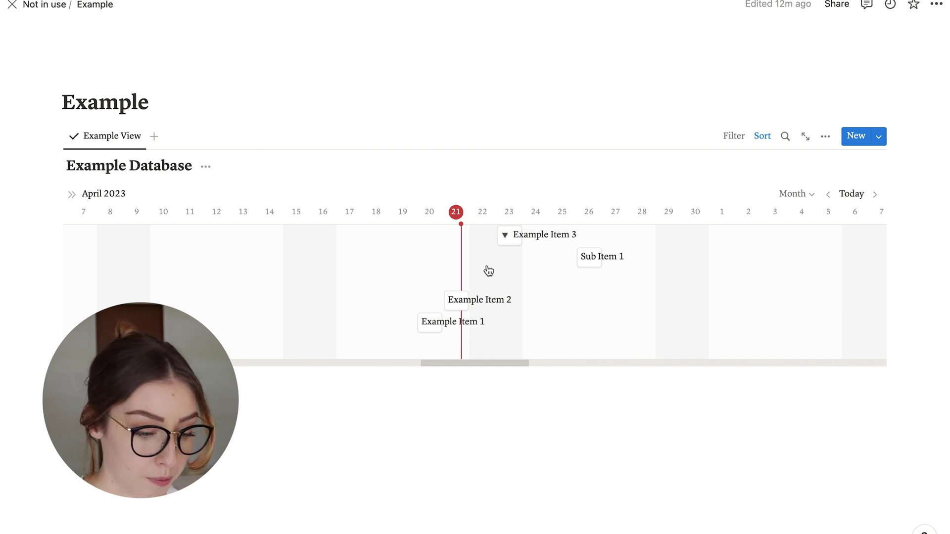
# Mark Example Item 3 as blocked by Example Item 2 and blocking Sub Item 1.
pyautogui.click(519, 240)
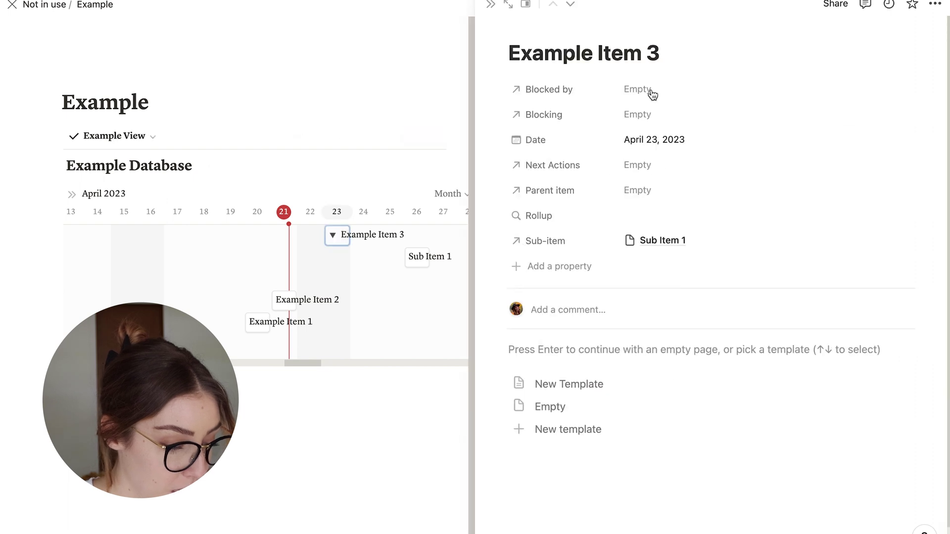
pyautogui.click(651, 91)
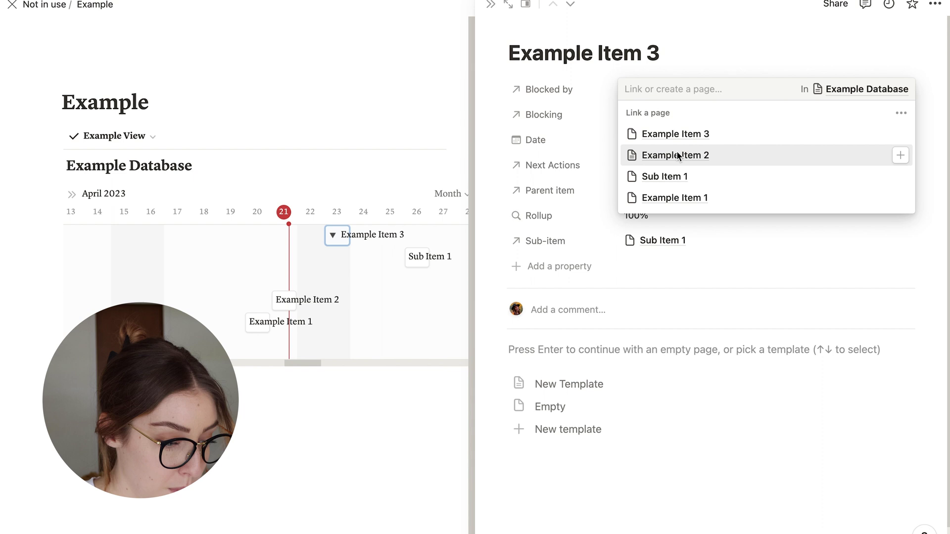
pyautogui.click(678, 156)
pyautogui.click(594, 103)
pyautogui.click(643, 117)
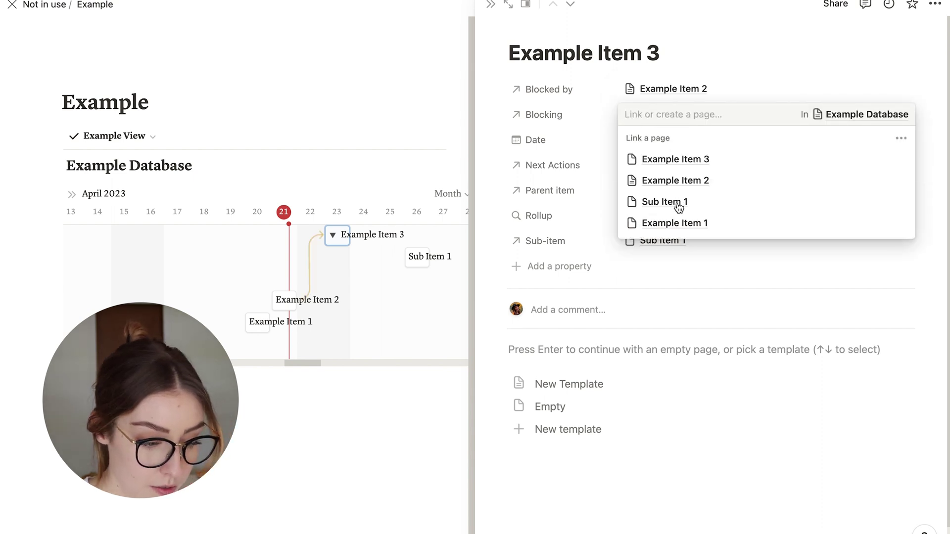
pyautogui.click(678, 206)
pyautogui.click(490, 6)
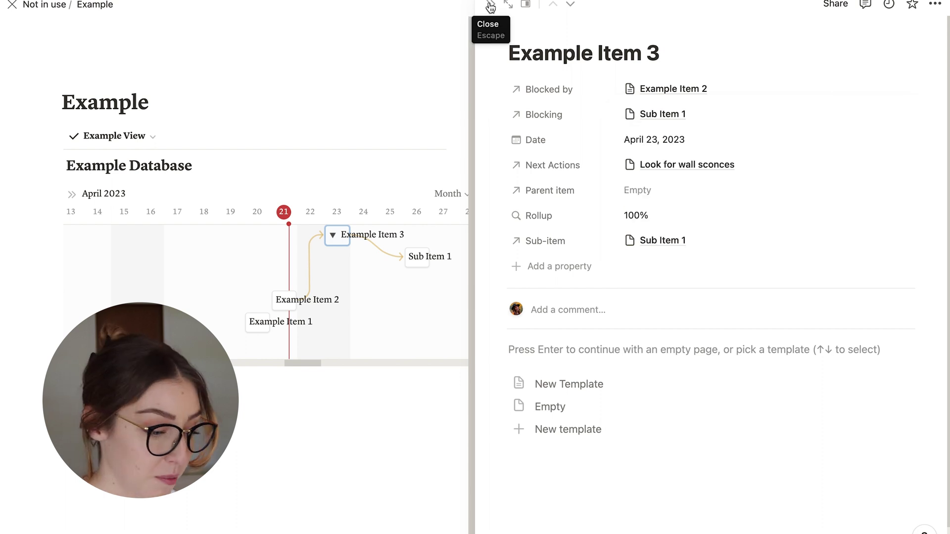
pyautogui.click(490, 7)
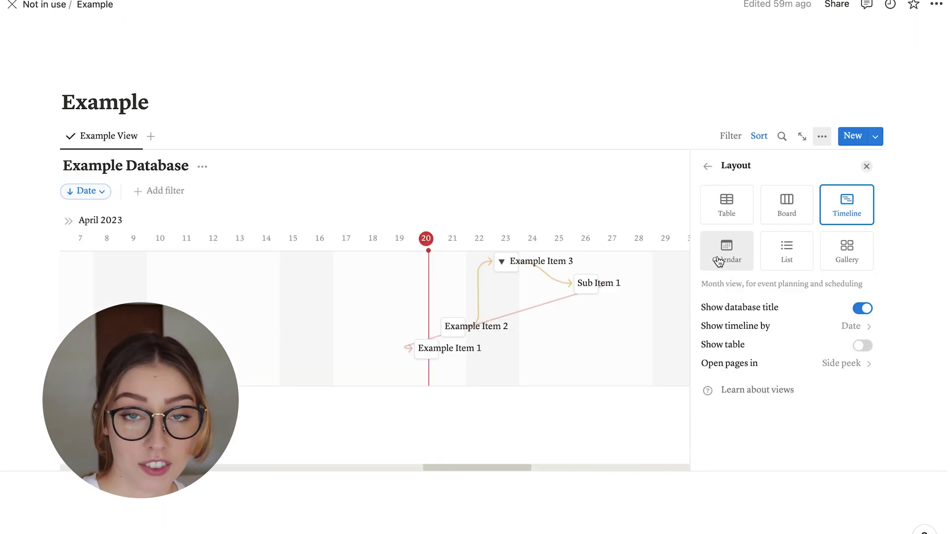
# Switch the Example View to a Calendar layout shown by Week, jumped to today's week.
pyautogui.click(718, 261)
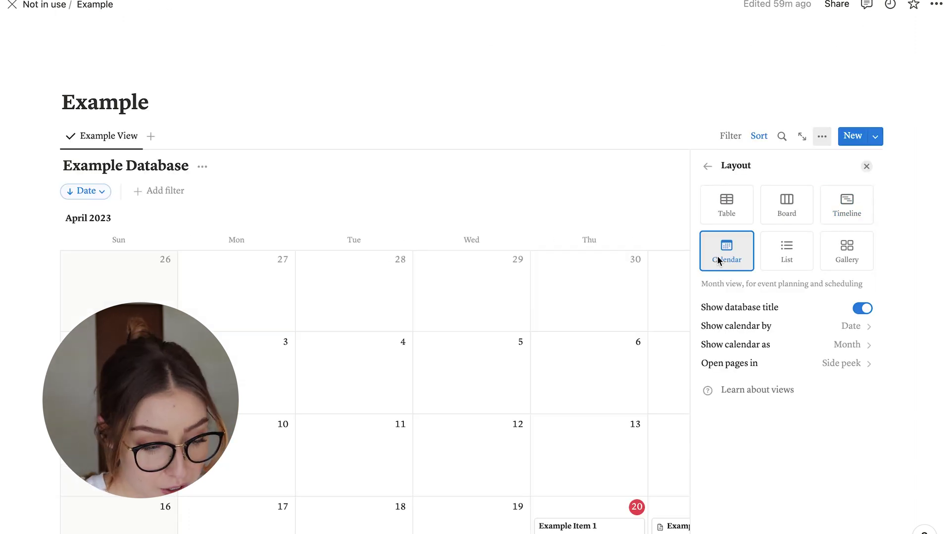
pyautogui.click(505, 143)
pyautogui.scroll(-5, 553, 203)
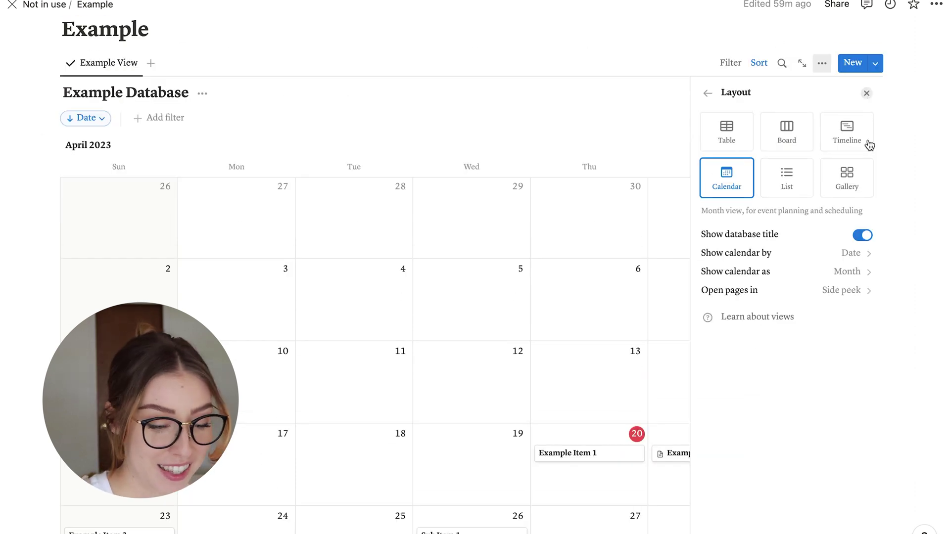
pyautogui.click(858, 274)
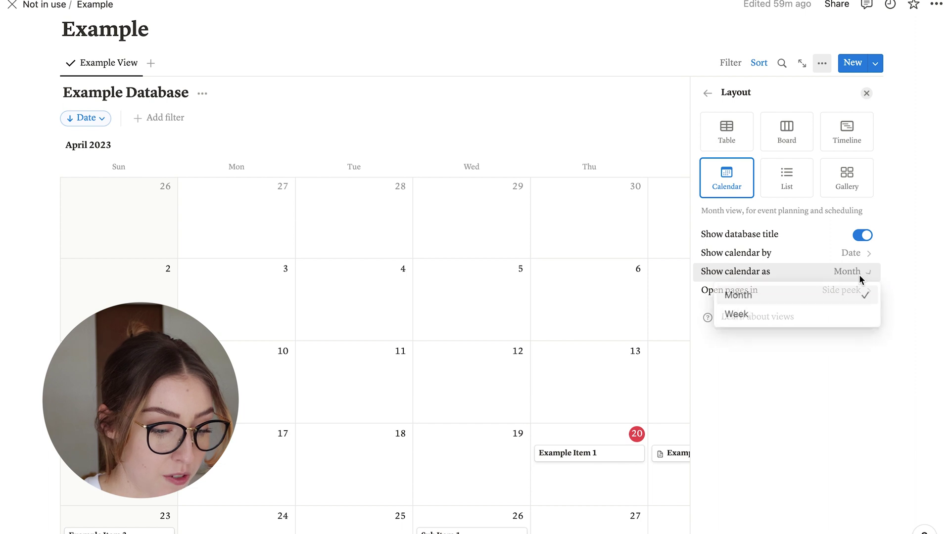
pyautogui.click(775, 315)
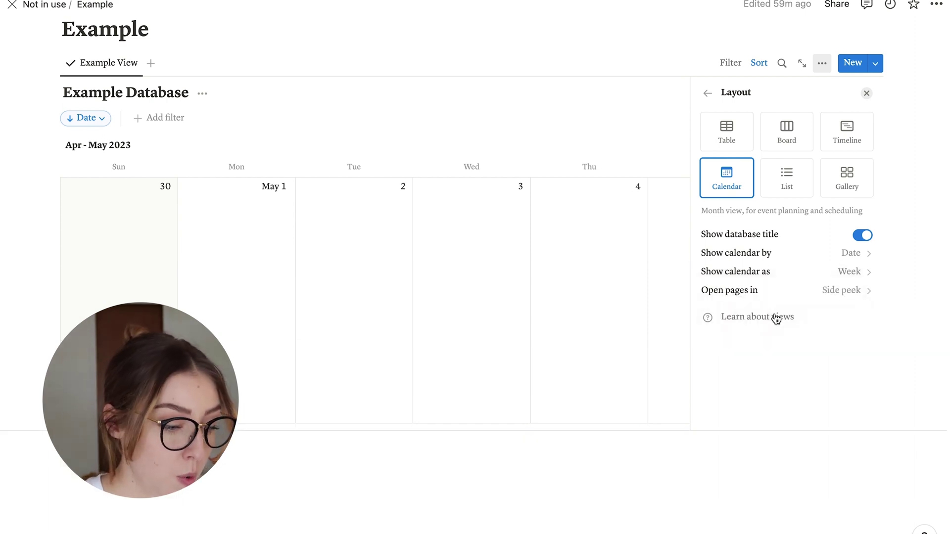
pyautogui.click(547, 127)
pyautogui.click(839, 147)
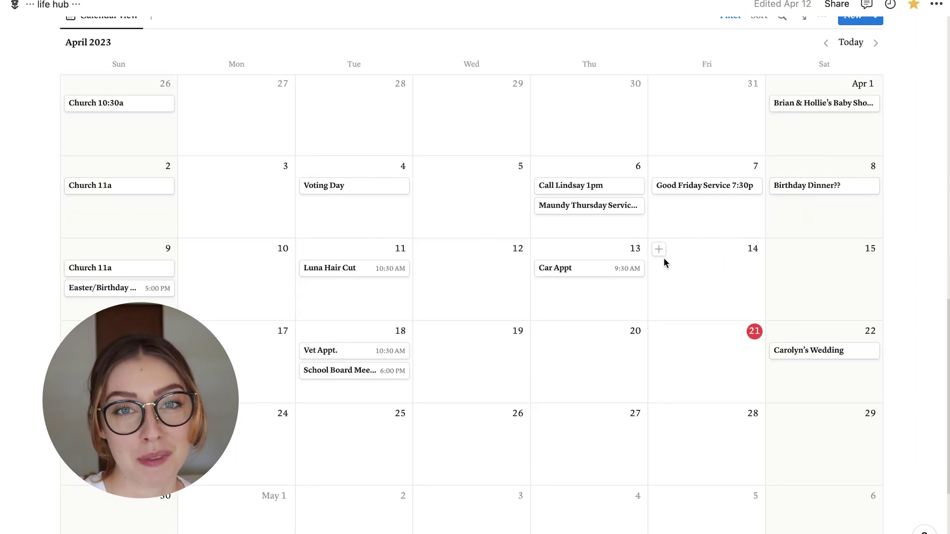
# Bring up the Example Database's layout settings on the Example page.
pyautogui.scroll(2, 663, 257)
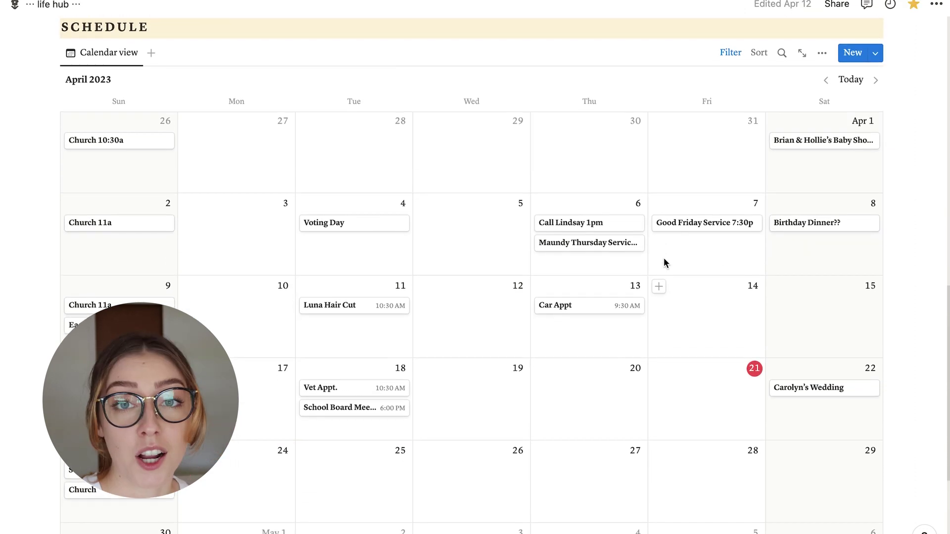
pyautogui.scroll(-3, 663, 257)
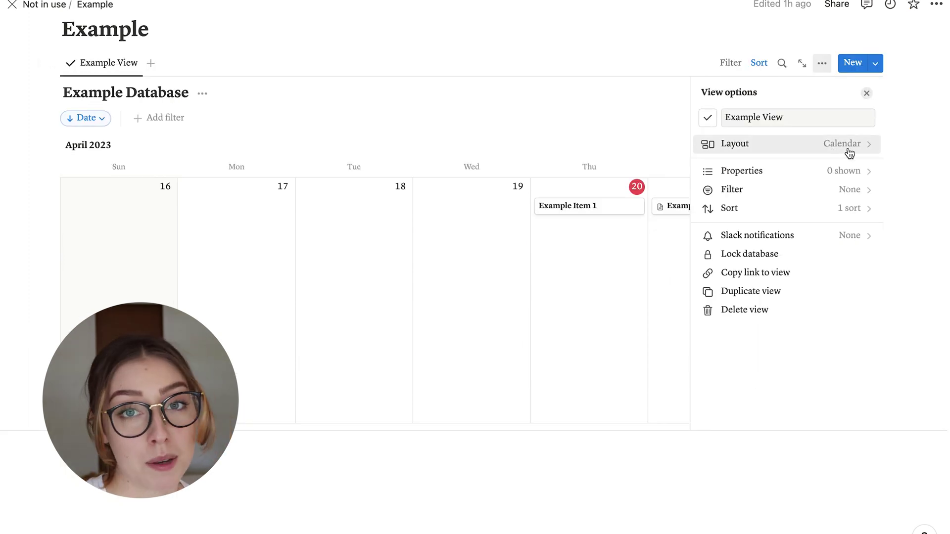
pyautogui.click(849, 151)
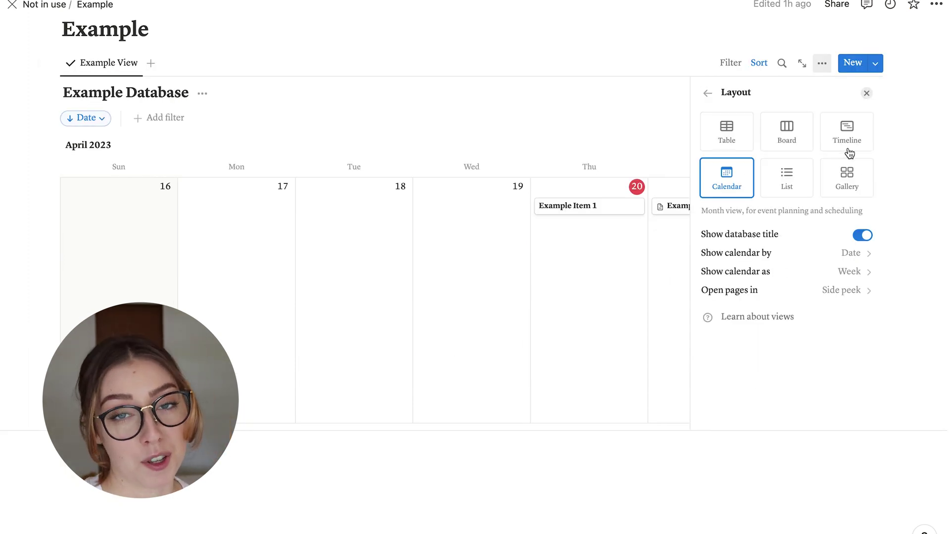
# Switch the Example View to the List layout.
pyautogui.click(794, 181)
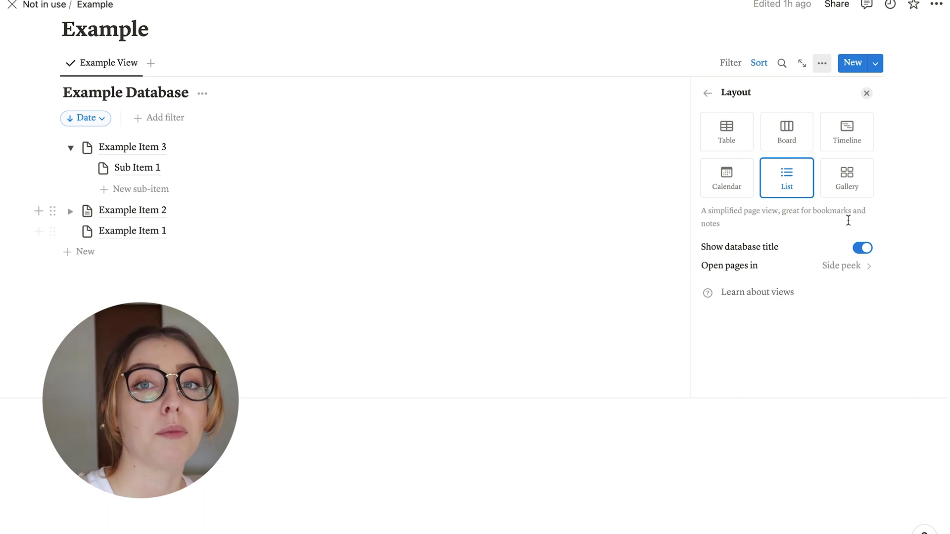
pyautogui.click(707, 94)
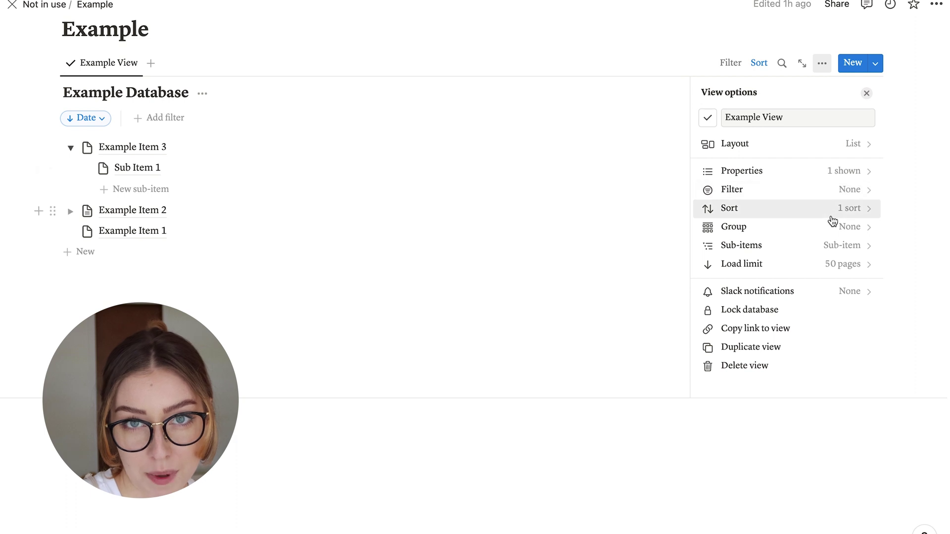
pyautogui.click(865, 147)
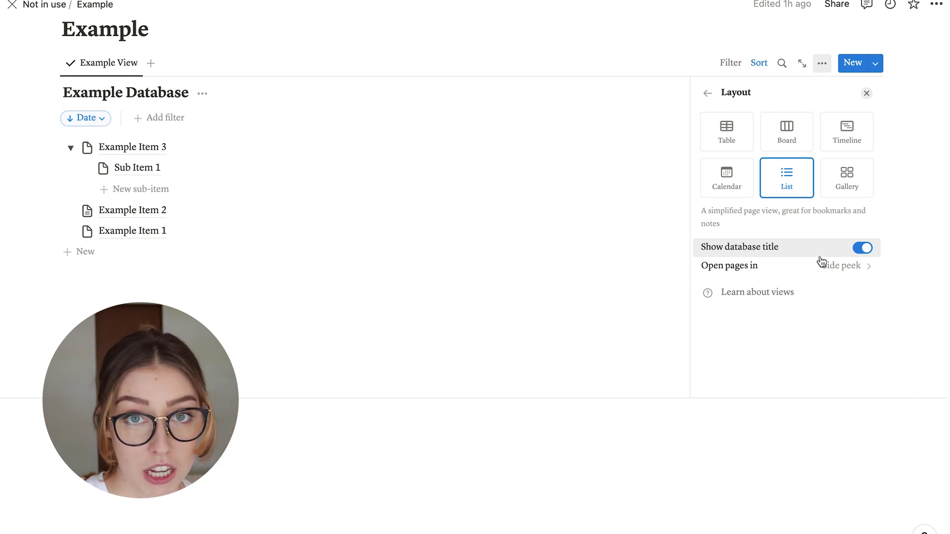
pyautogui.click(707, 93)
# Make the Date property visible on each list row.
pyautogui.click(859, 173)
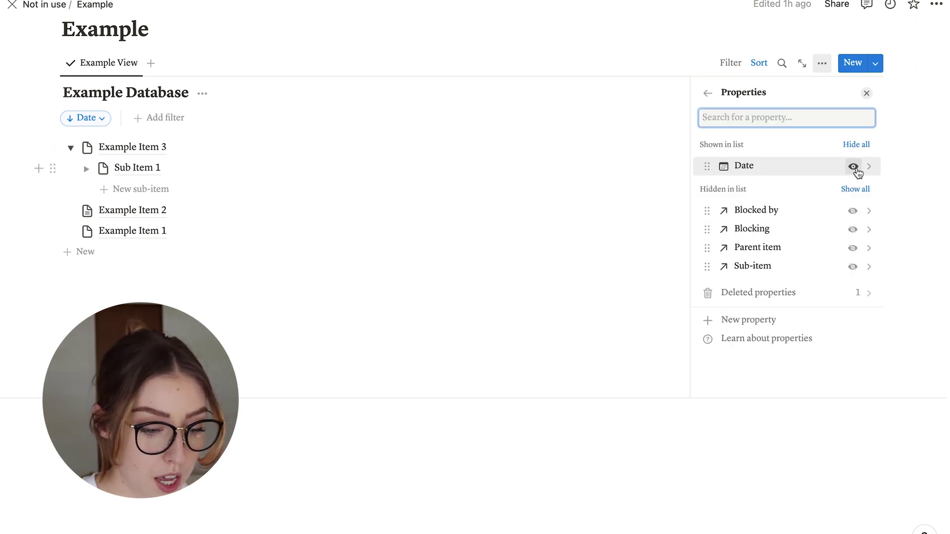
pyautogui.click(856, 170)
pyautogui.click(853, 167)
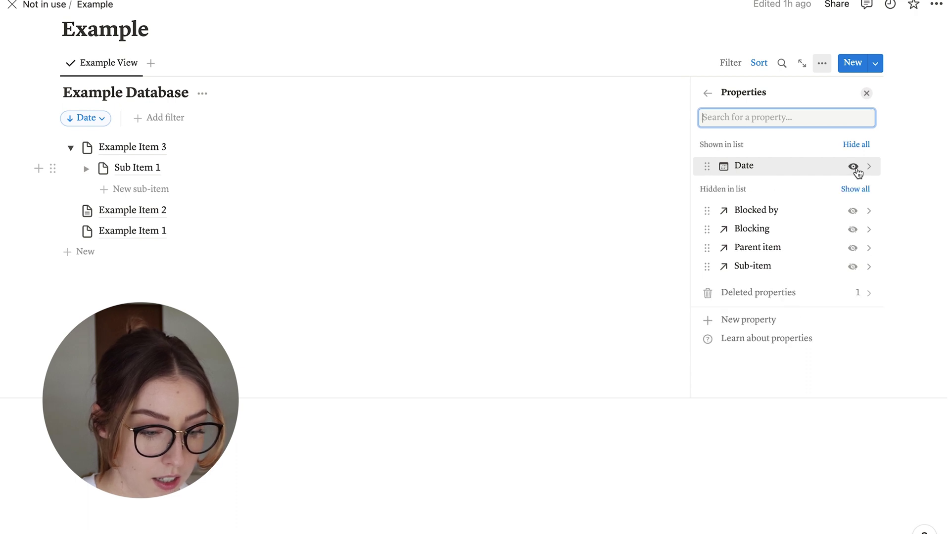
pyautogui.click(544, 359)
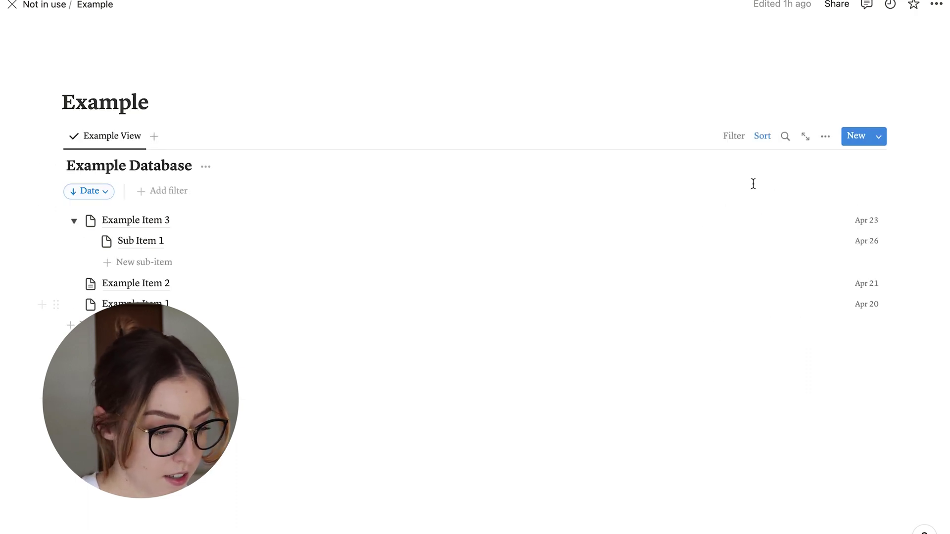
pyautogui.click(825, 138)
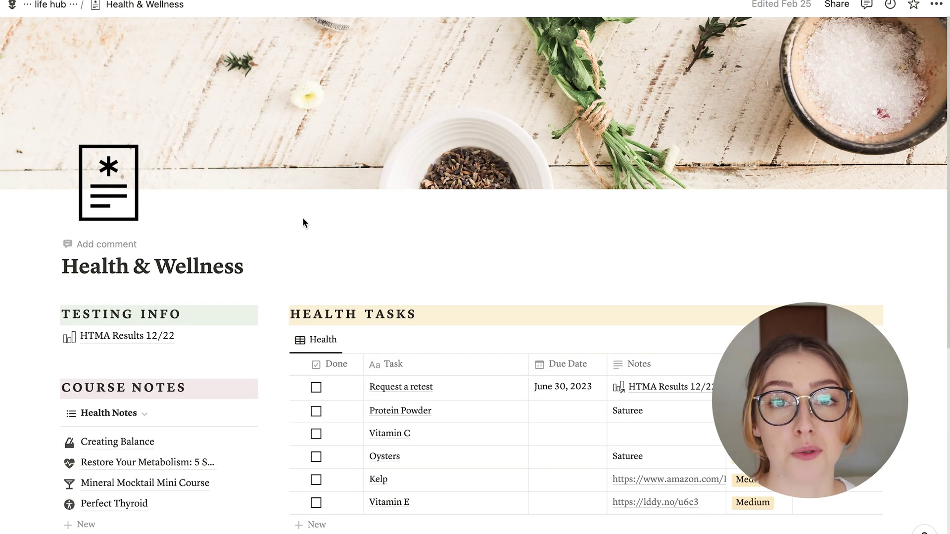
# Switch the Example View to the Gallery layout with medium cards.
pyautogui.scroll(-3, 303, 222)
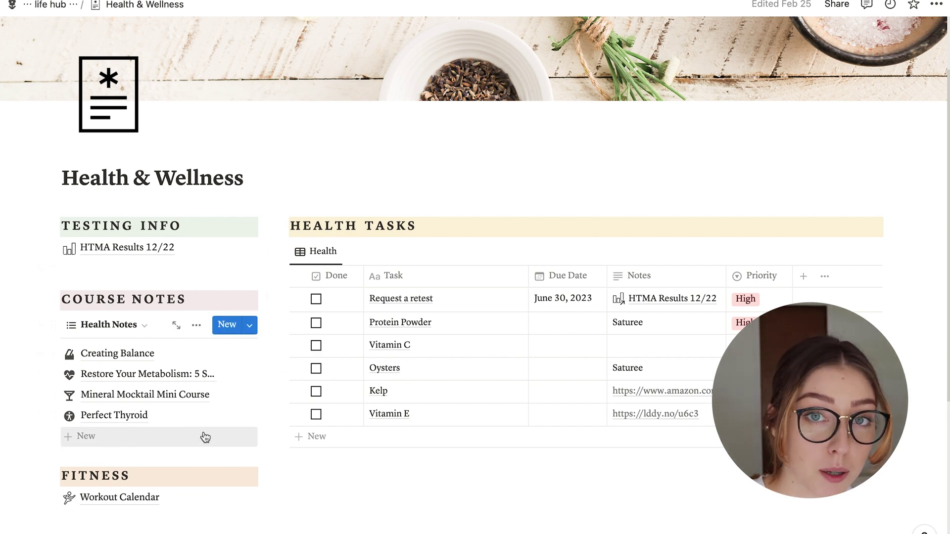
pyautogui.scroll(-2, 205, 437)
pyautogui.scroll(4, 205, 438)
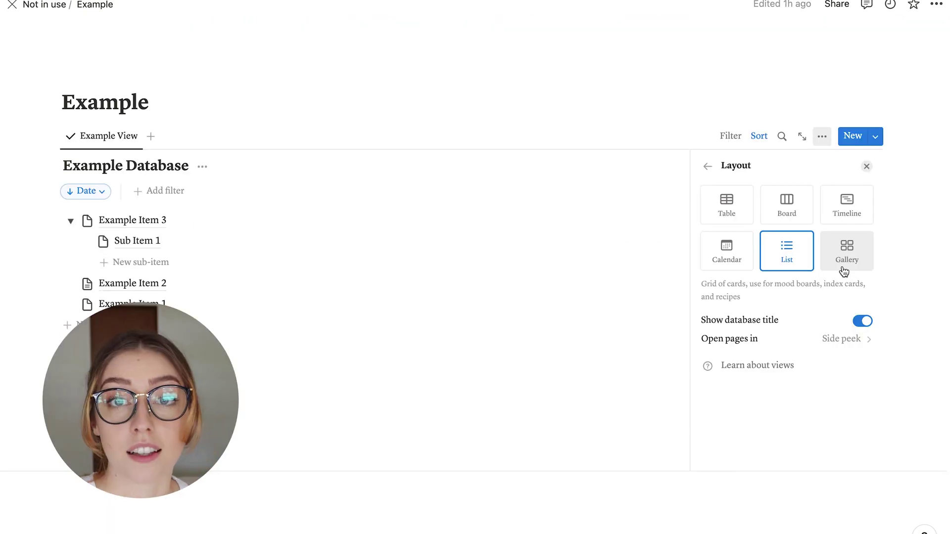
pyautogui.click(842, 267)
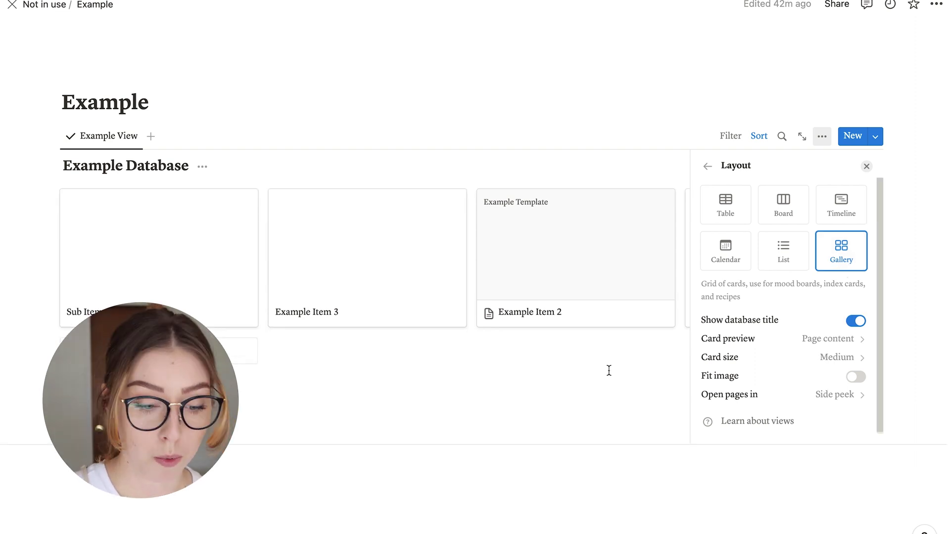
# Set the gallery's Card preview to None so cards show only item titles.
pyautogui.click(848, 339)
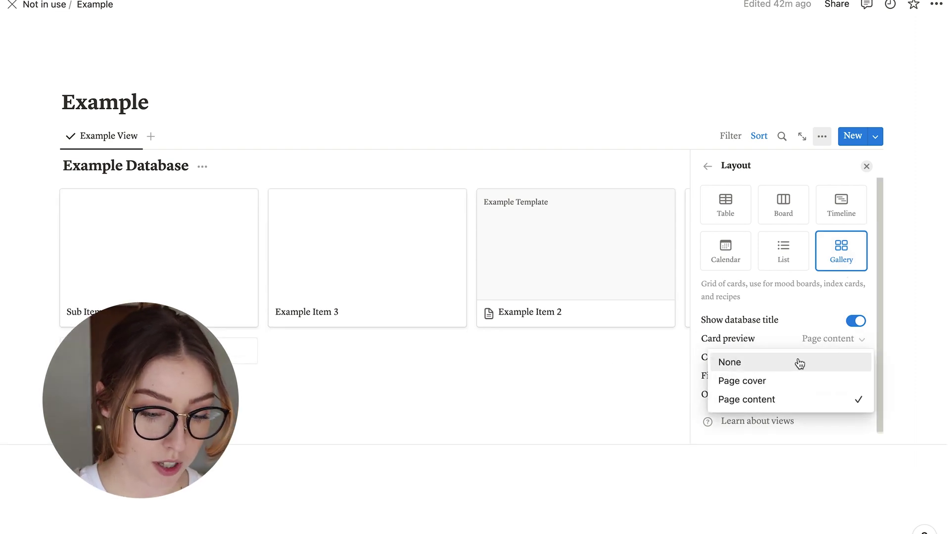
pyautogui.click(768, 365)
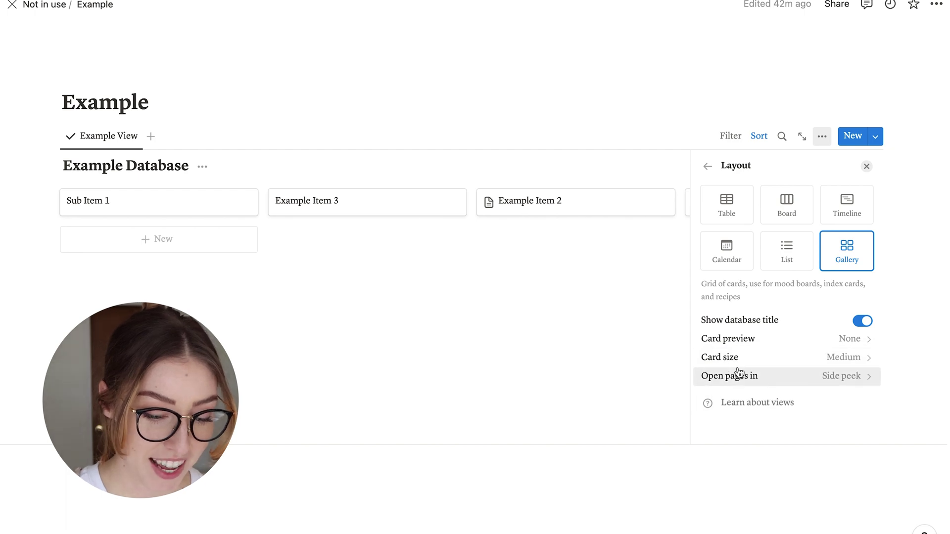
pyautogui.click(804, 360)
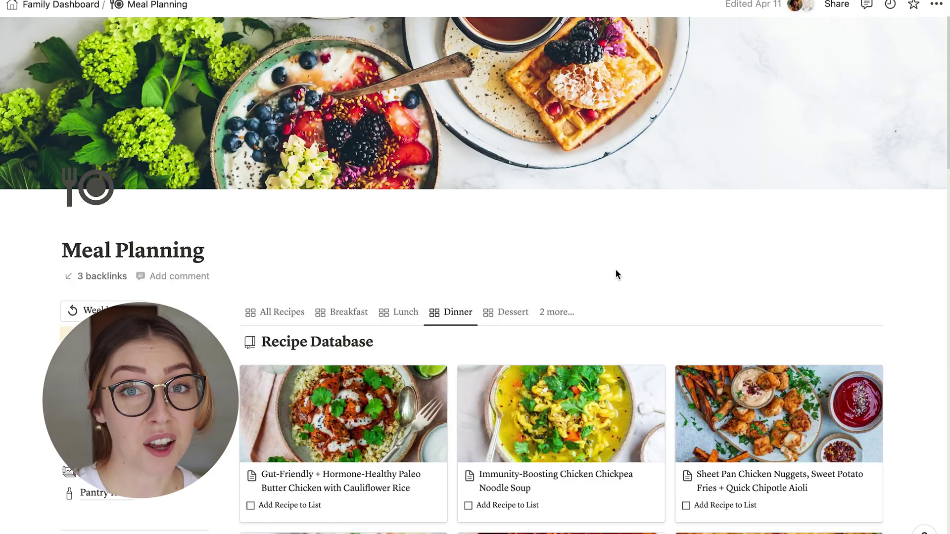
# Scroll through the Meal Planning recipe gallery.
pyautogui.scroll(-10, 615, 271)
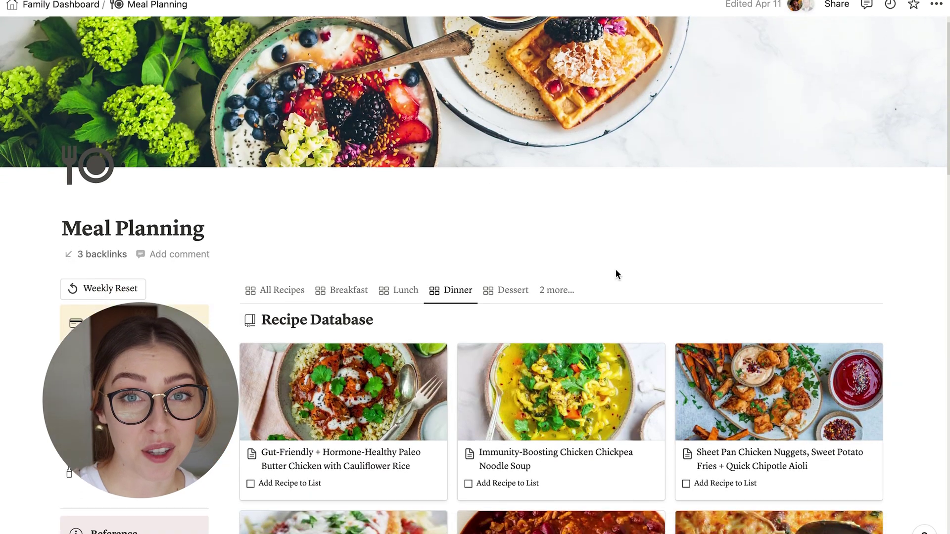
pyautogui.scroll(-4, 616, 274)
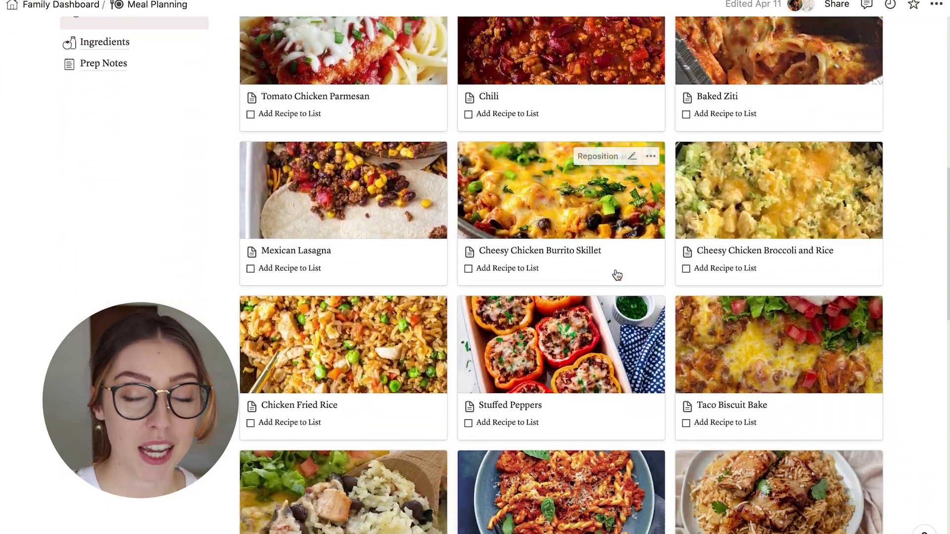
pyautogui.scroll(10, 616, 275)
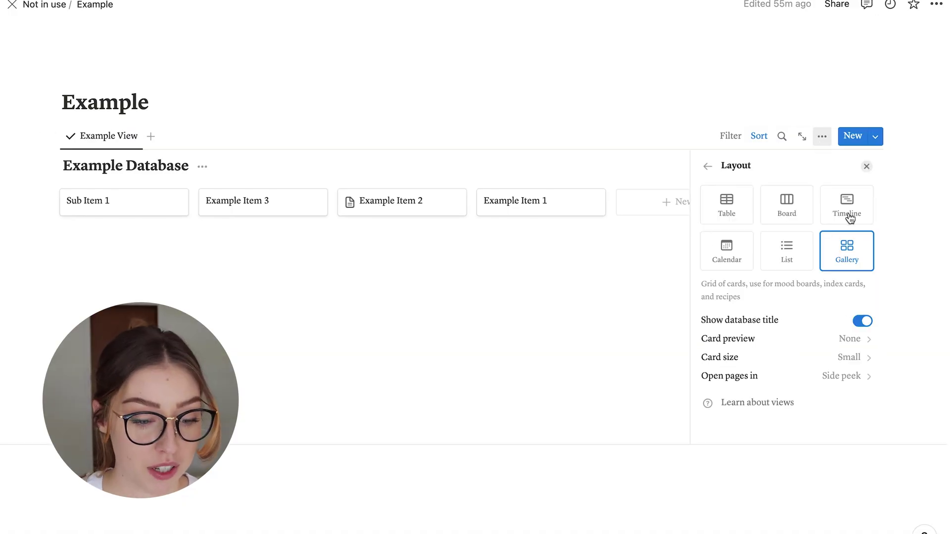
# Switch Example Database to Table layout and add a relation property linked to Next Actions.
pyautogui.click(751, 212)
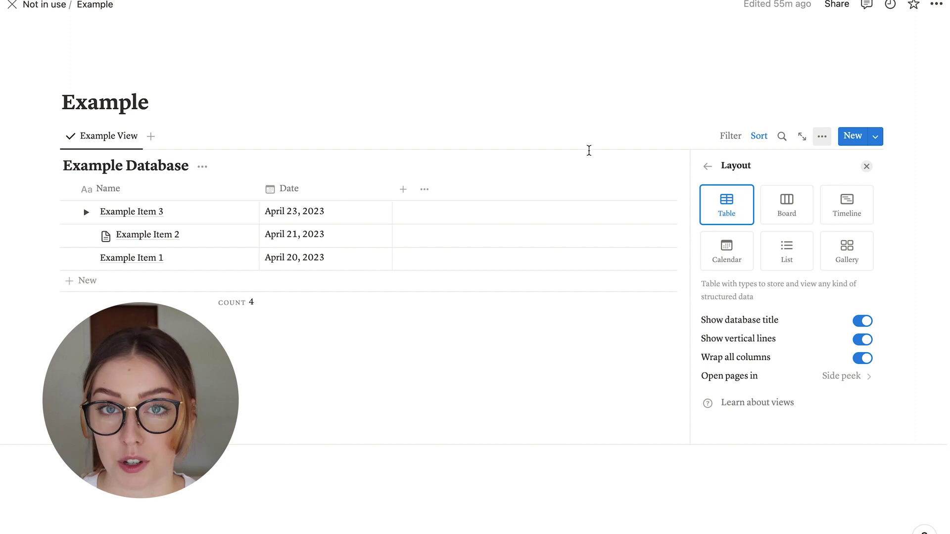
pyautogui.click(553, 123)
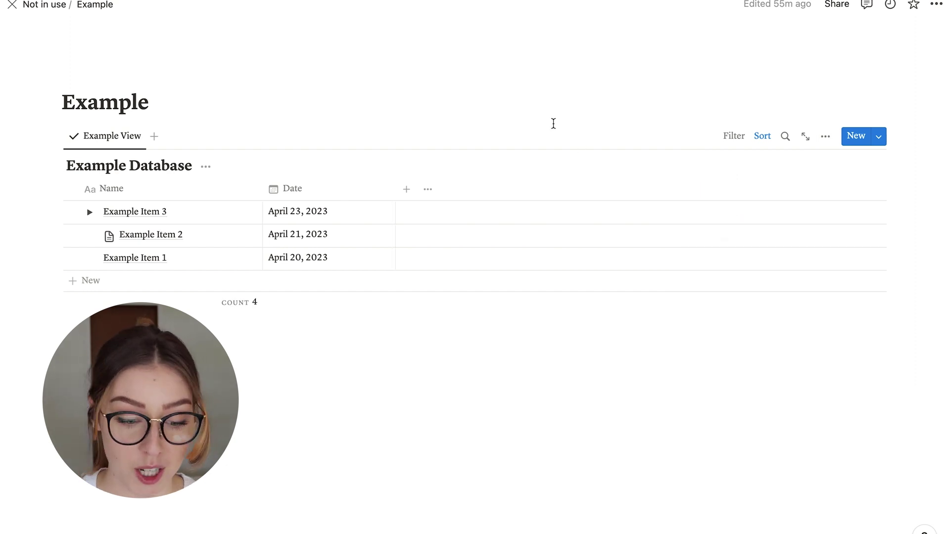
pyautogui.click(406, 189)
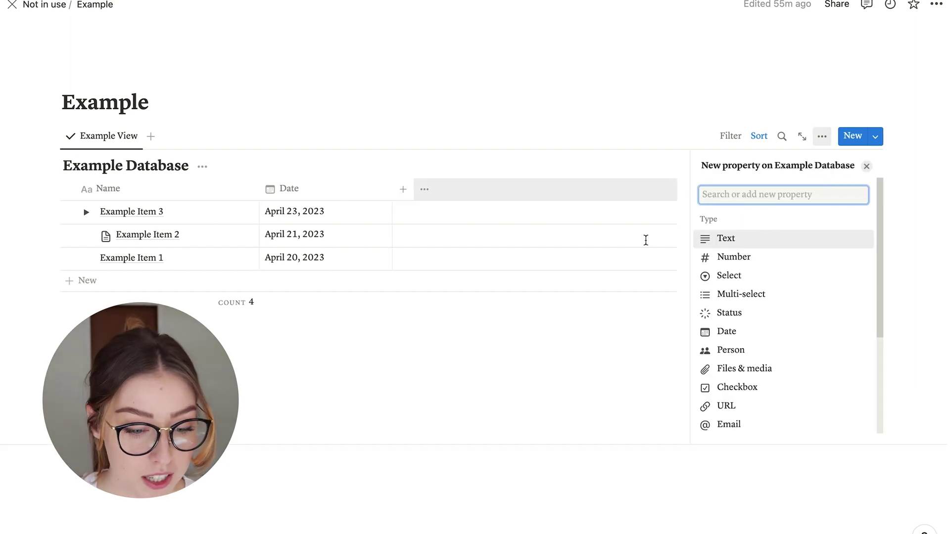
pyautogui.scroll(-5, 721, 297)
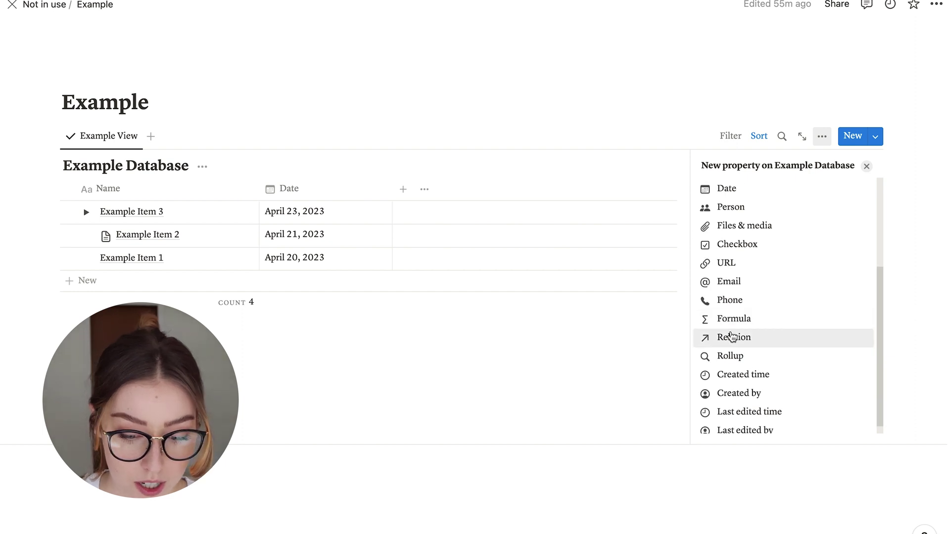
pyautogui.click(731, 337)
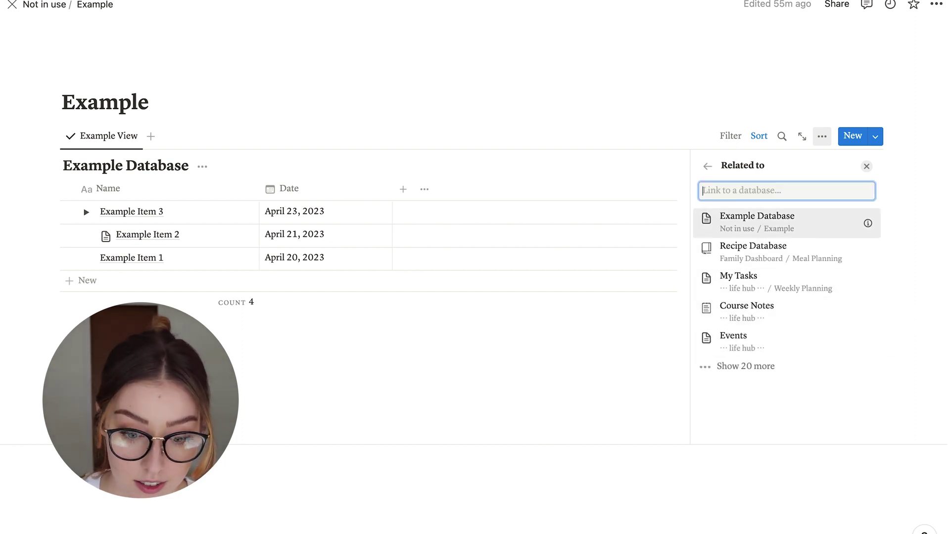
pyautogui.write('next')
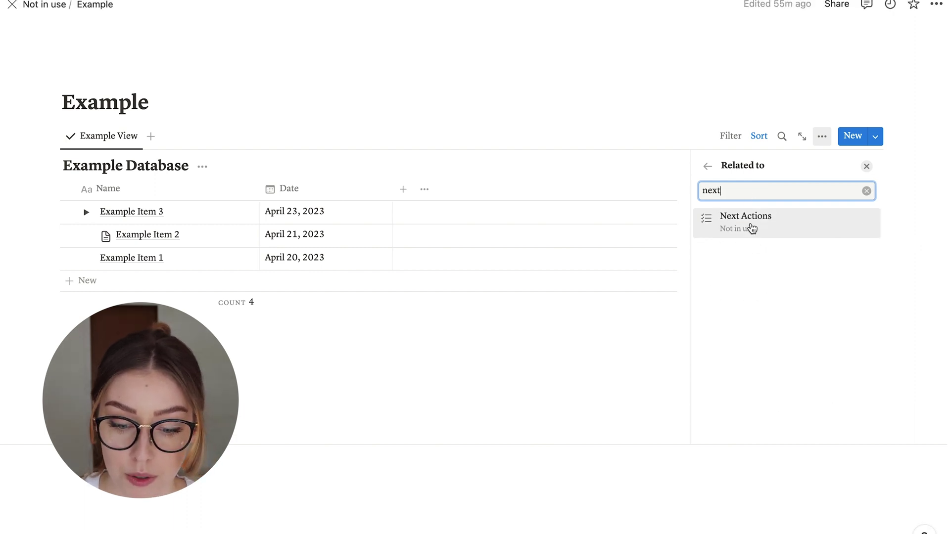
pyautogui.click(751, 228)
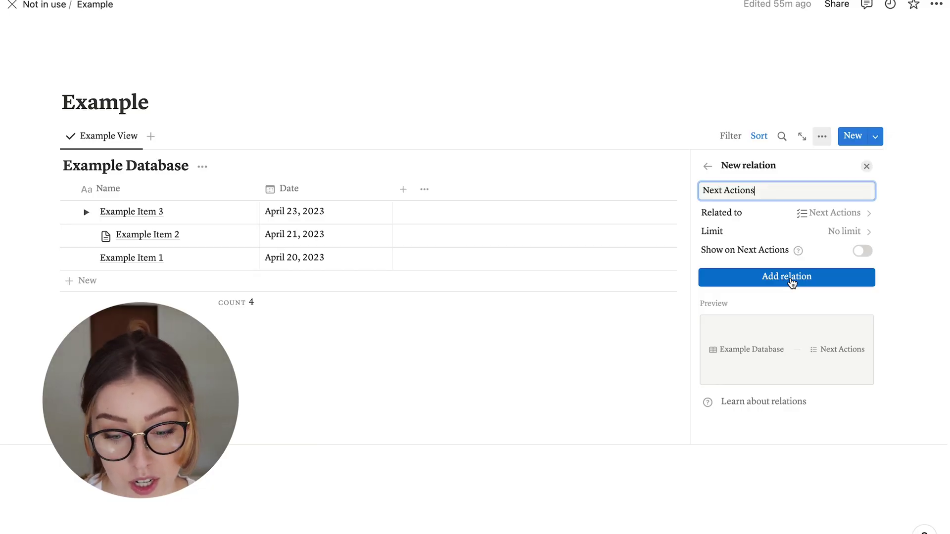
# Create the Next Actions relation and link Look for wall sconces to Example Item 3.
pyautogui.click(791, 281)
pyautogui.click(505, 239)
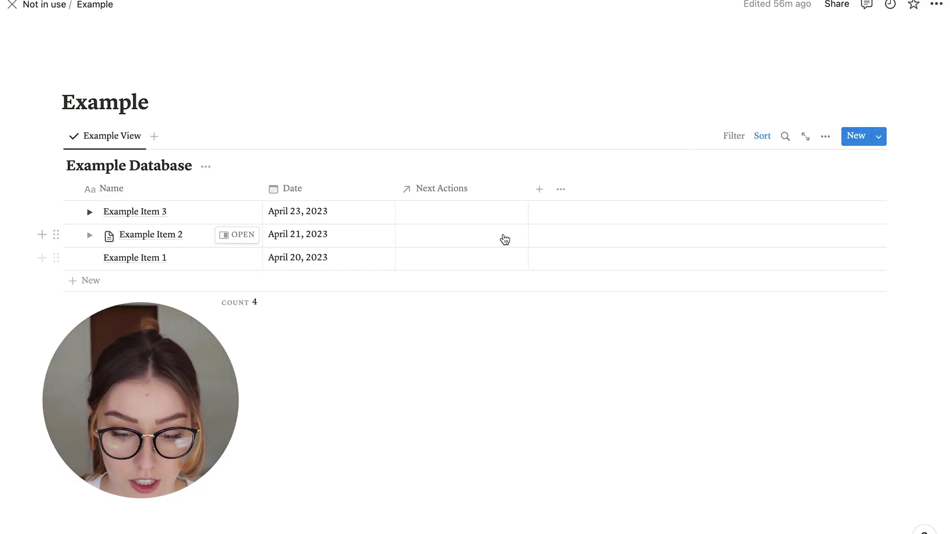
pyautogui.click(466, 216)
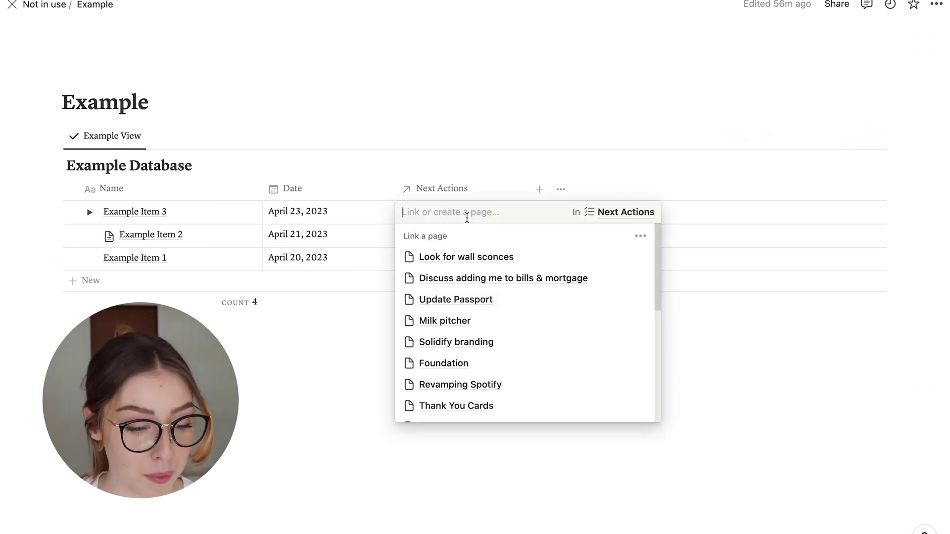
pyautogui.click(478, 257)
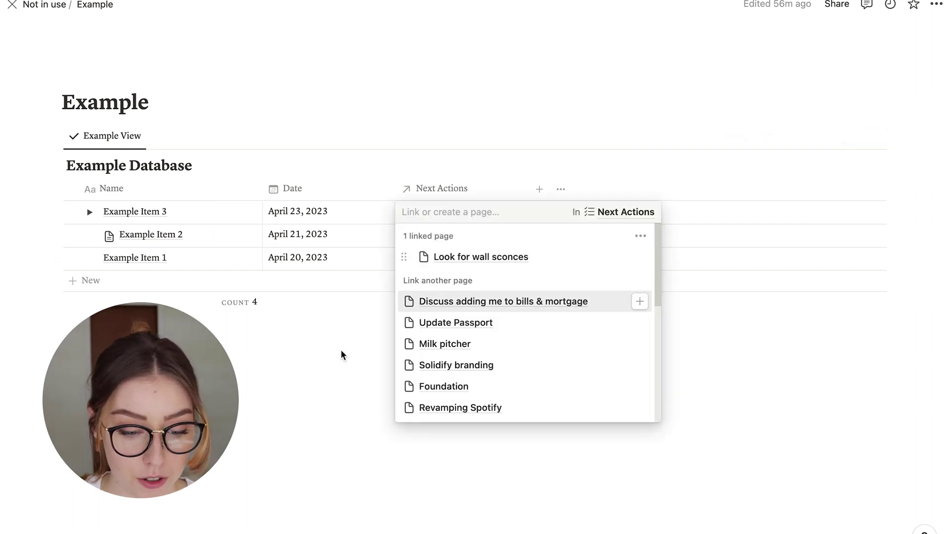
pyautogui.press('Escape')
# Link Update Passport to Example Item 2 and Milk pitcher to Example Item 1.
pyautogui.click(455, 242)
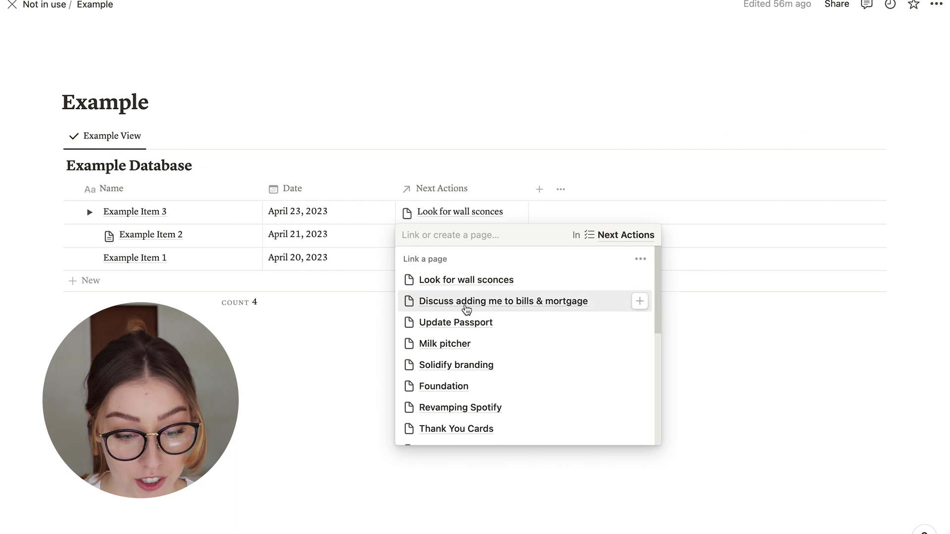
pyautogui.click(461, 329)
pyautogui.press('Escape')
pyautogui.click(440, 255)
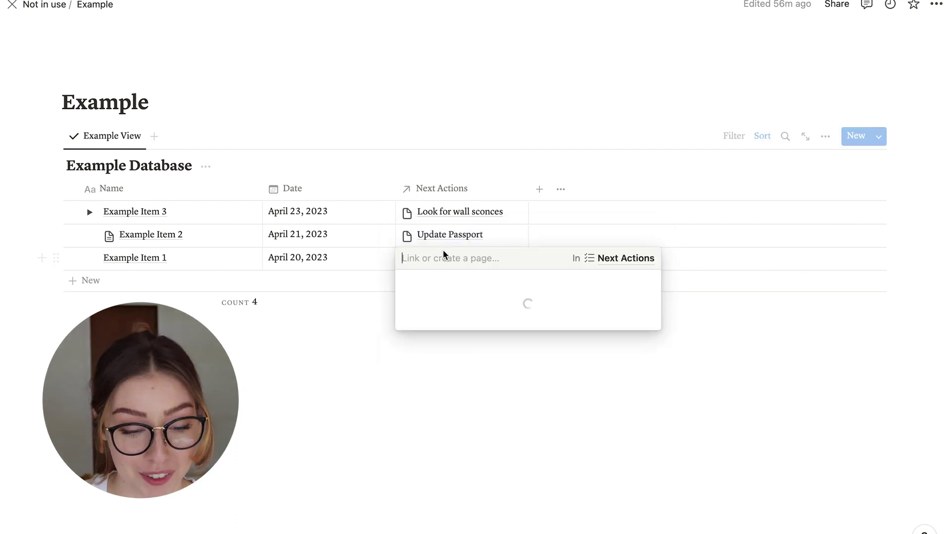
pyautogui.click(464, 369)
pyautogui.press('Escape')
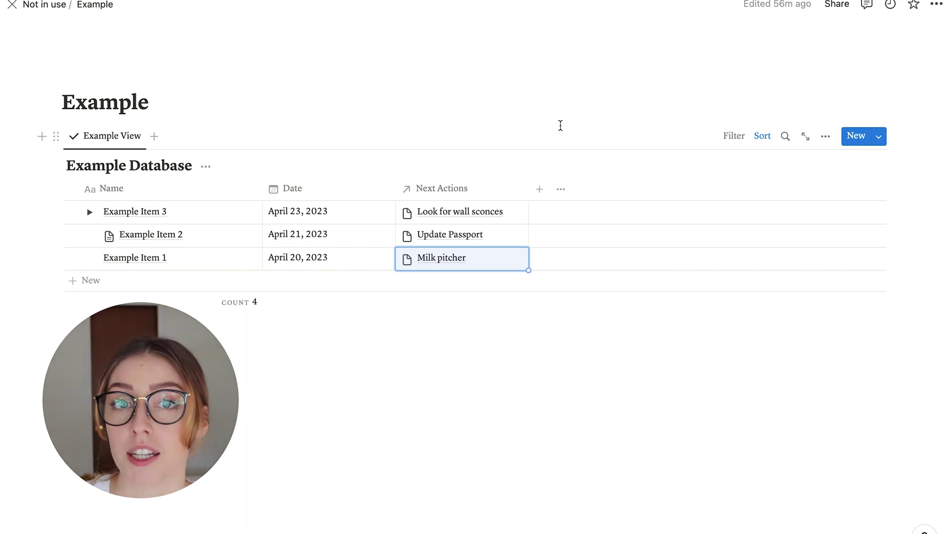
# Add a Rollup property through Next Actions showing each item's Priority, calculated as Show original.
pyautogui.click(541, 197)
pyautogui.scroll(-3, 753, 322)
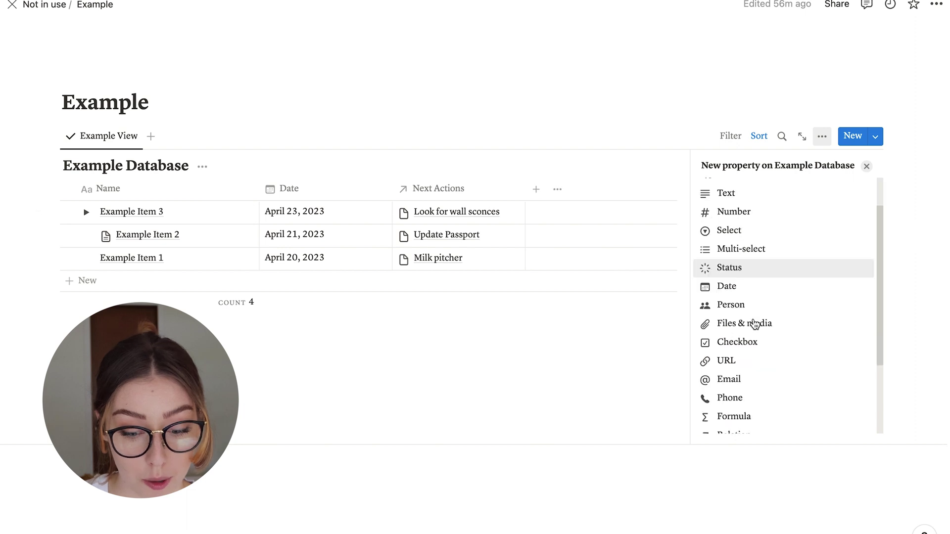
pyautogui.click(731, 361)
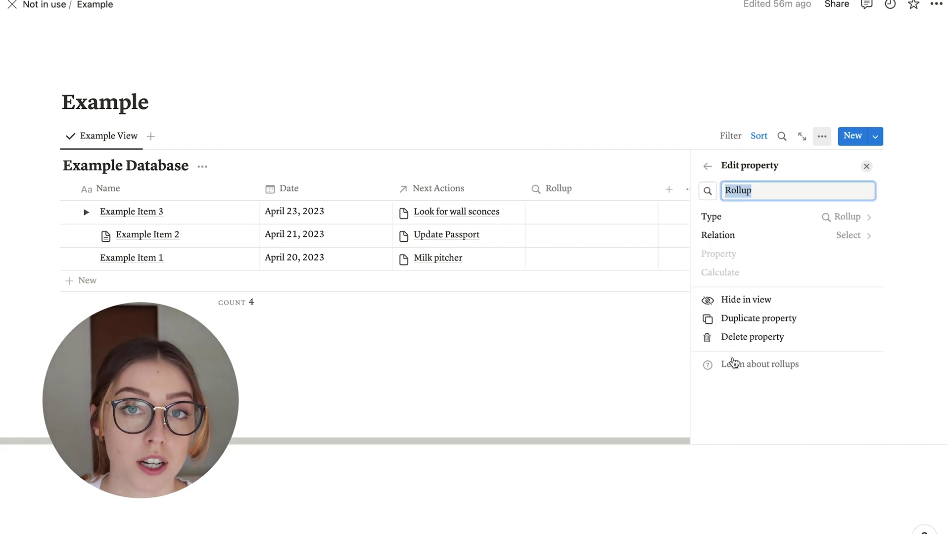
pyautogui.click(848, 236)
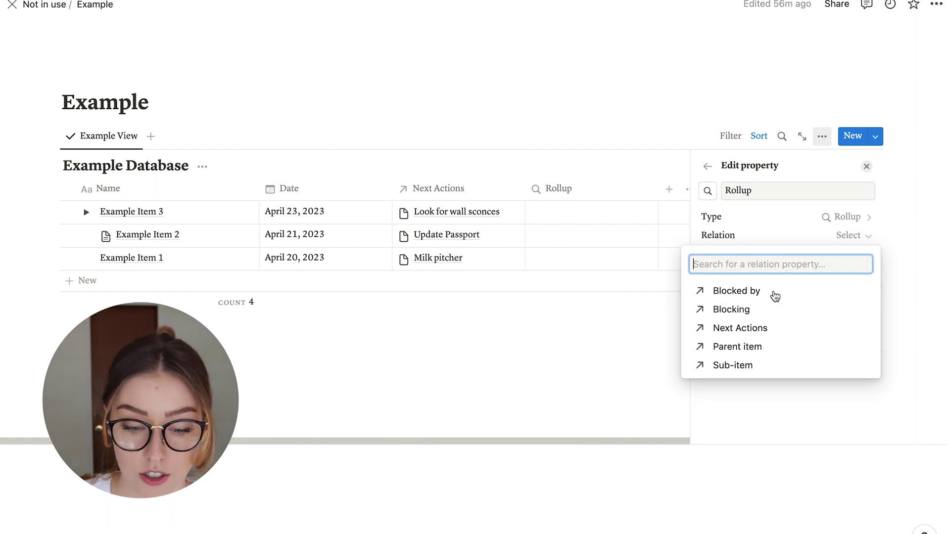
pyautogui.click(755, 325)
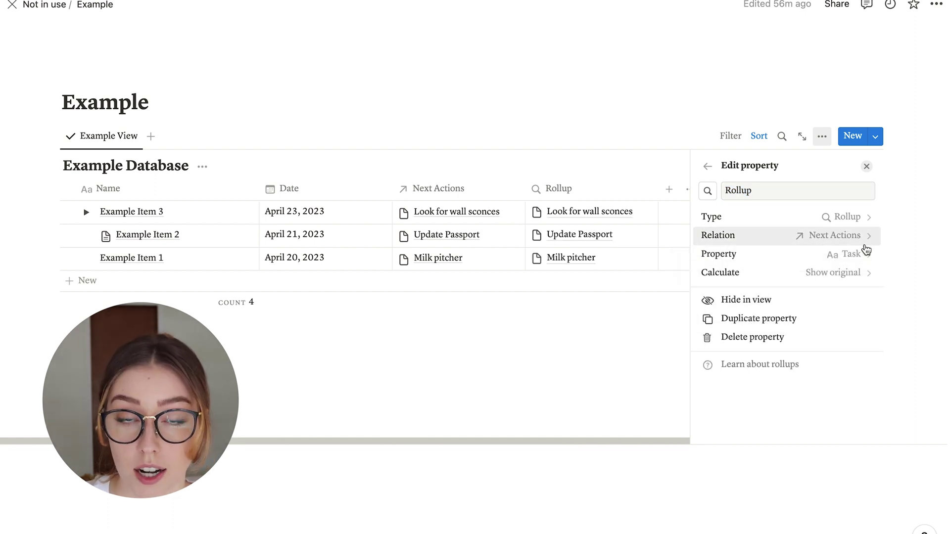
pyautogui.click(855, 255)
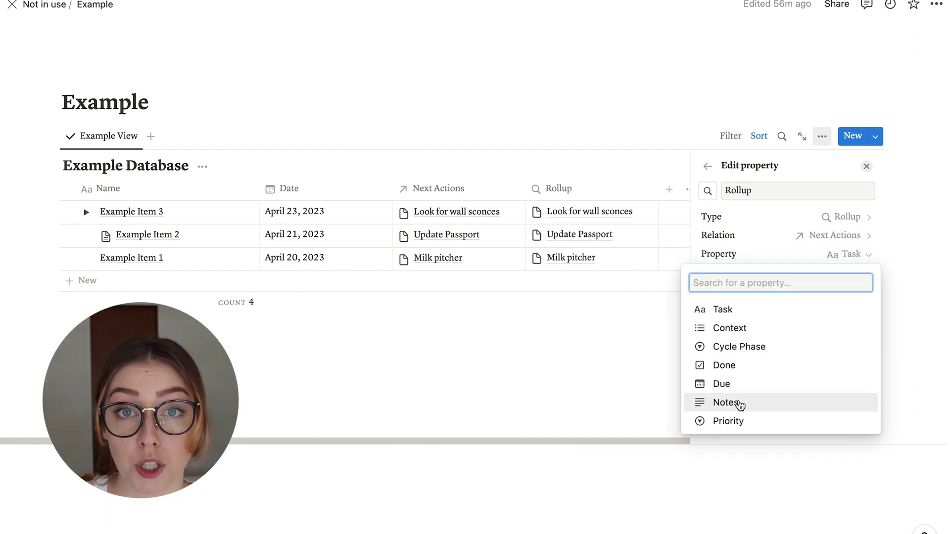
pyautogui.click(730, 422)
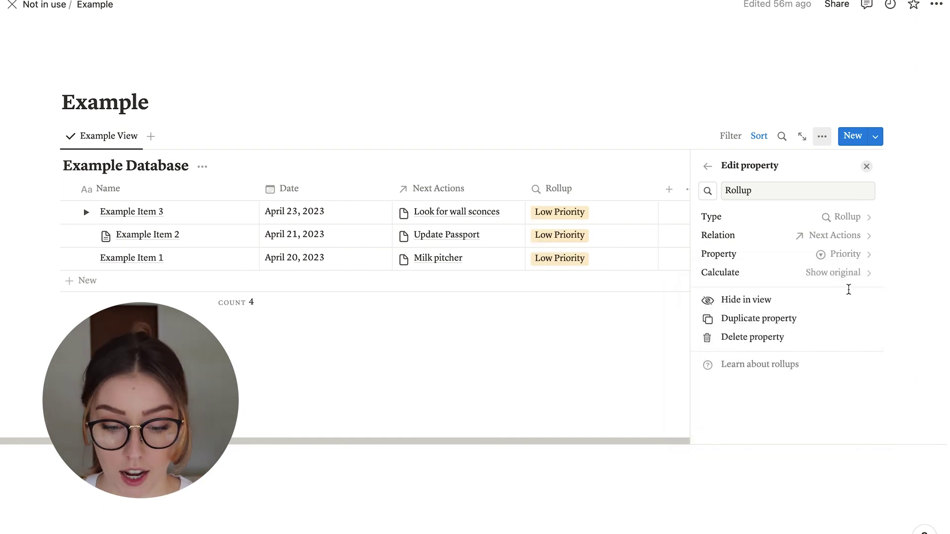
pyautogui.click(849, 280)
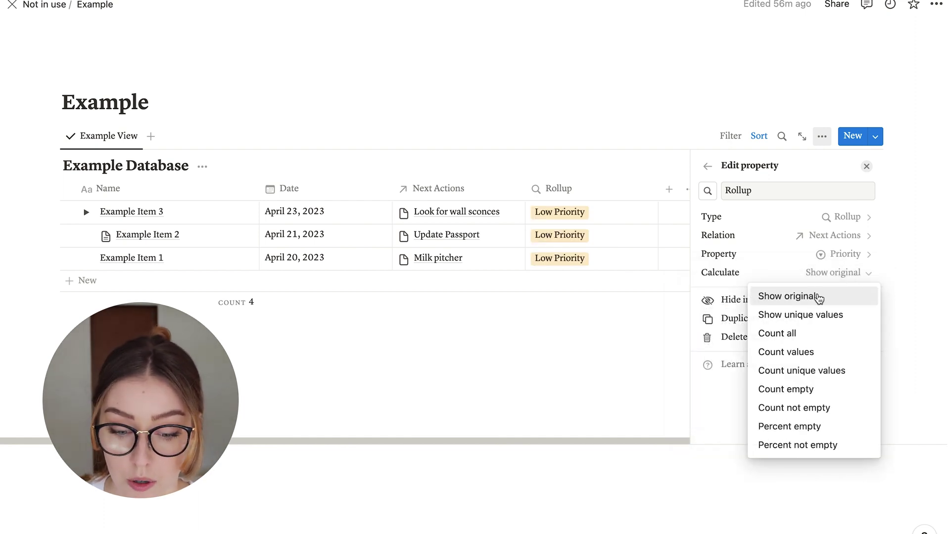
pyautogui.click(738, 322)
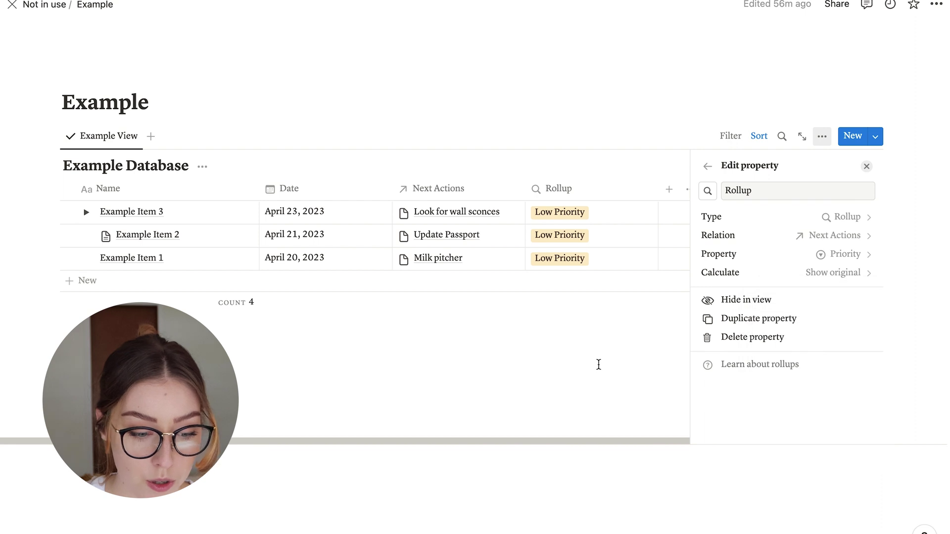
pyautogui.click(867, 166)
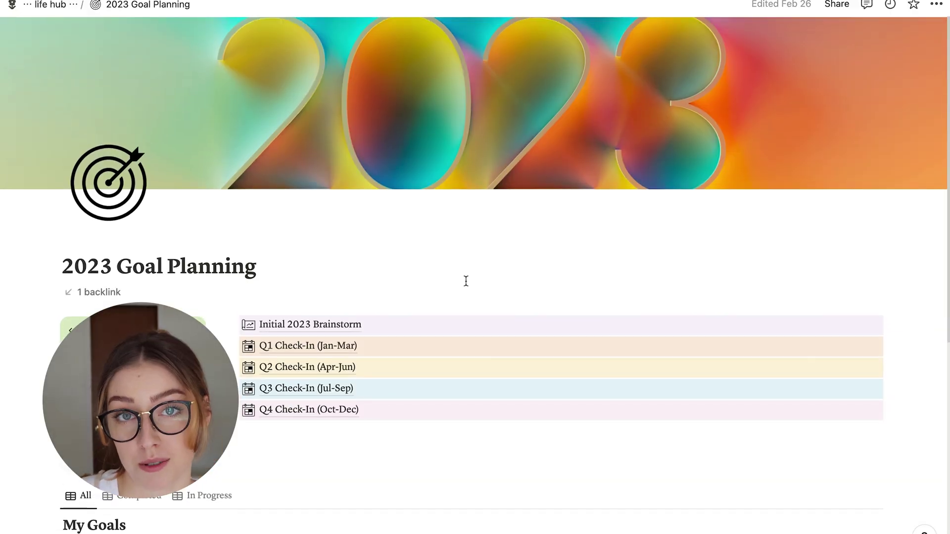
# Open the 'Work through info from HTMA Test' goal as a full page.
pyautogui.scroll(-5, 466, 281)
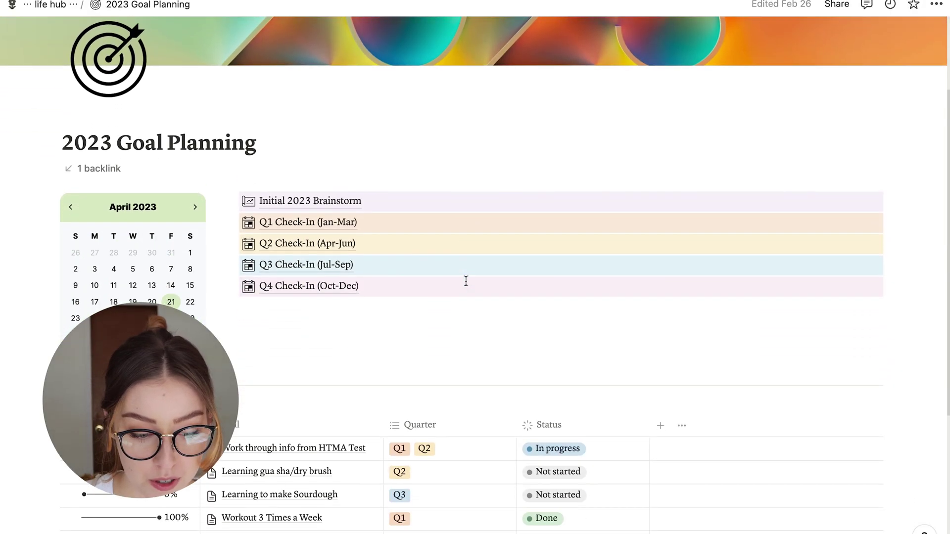
pyautogui.scroll(-1, 465, 281)
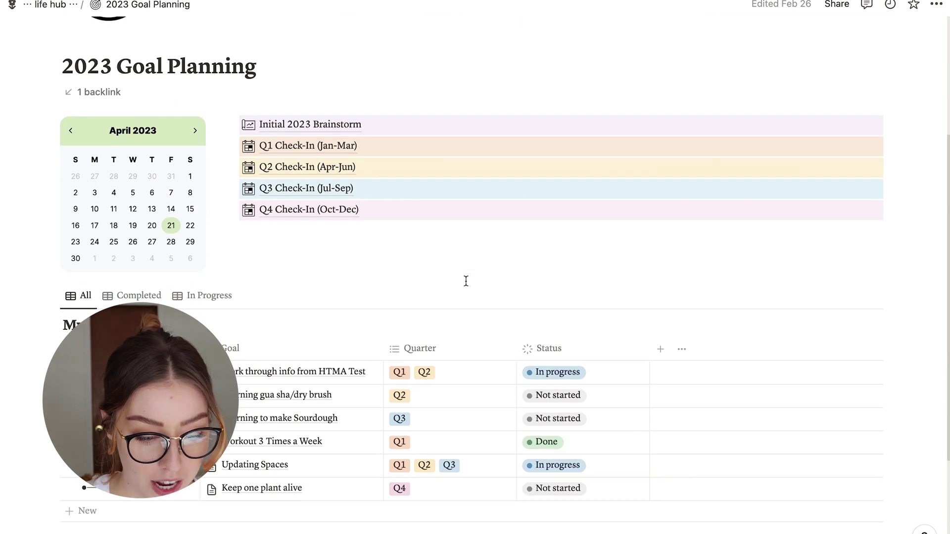
pyautogui.moveTo(370, 377)
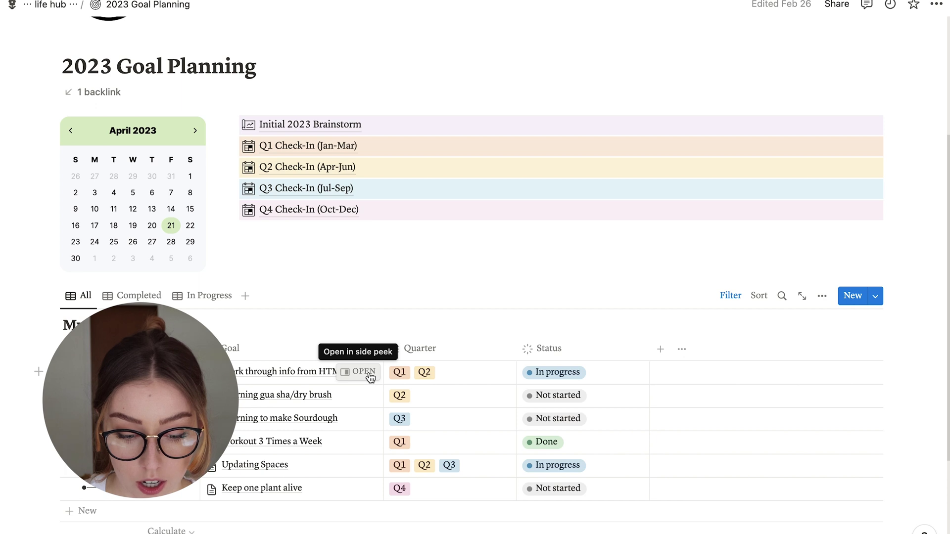
pyautogui.click(370, 377)
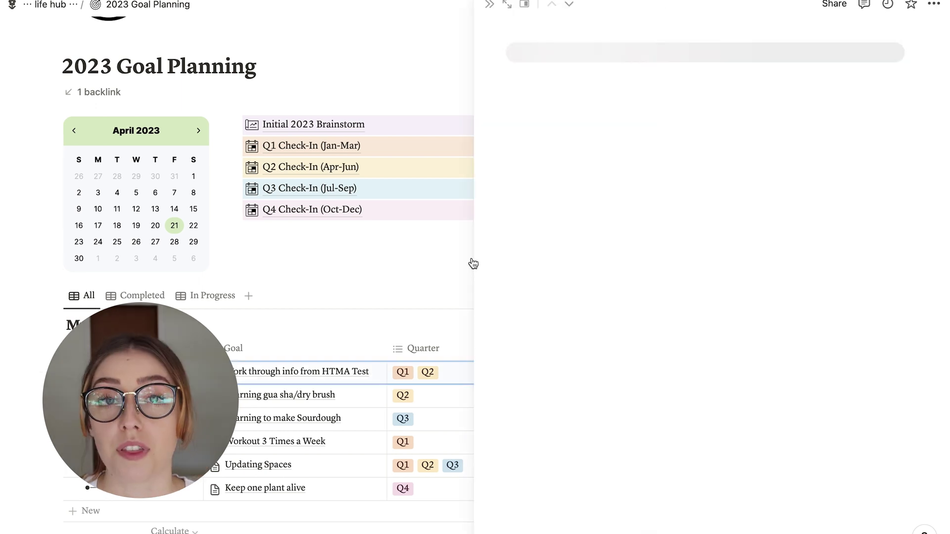
pyautogui.click(508, 6)
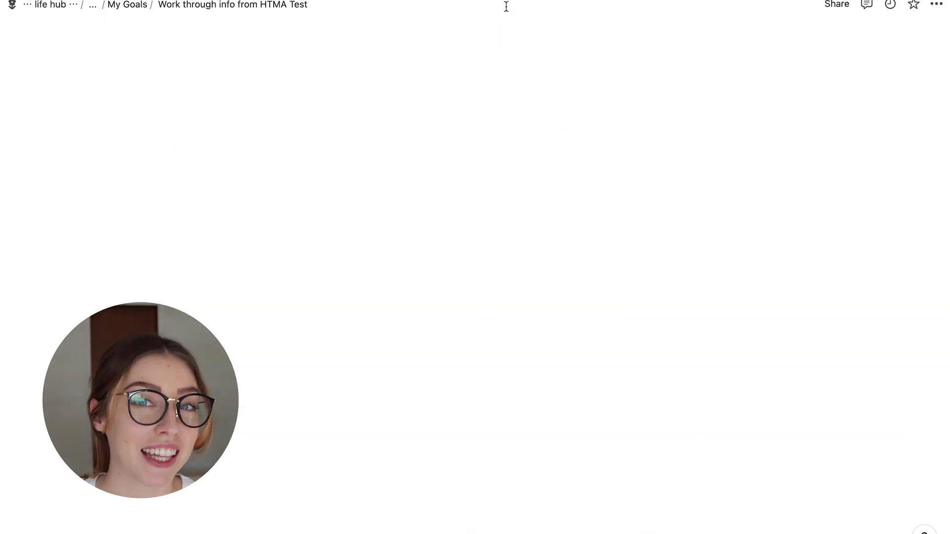
# Widen the My Goals column of the Action Items table to show full titles.
pyautogui.scroll(-2, 429, 267)
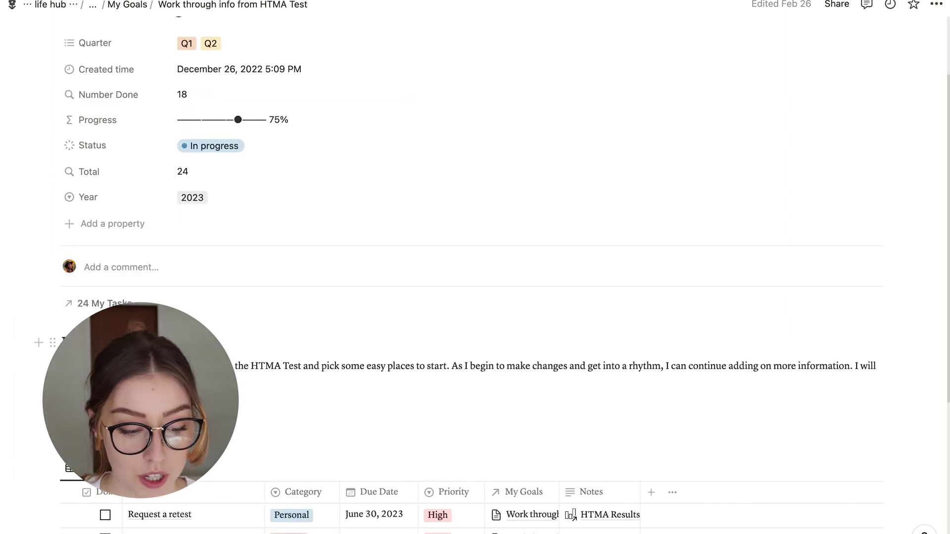
pyautogui.scroll(-2, 472, 277)
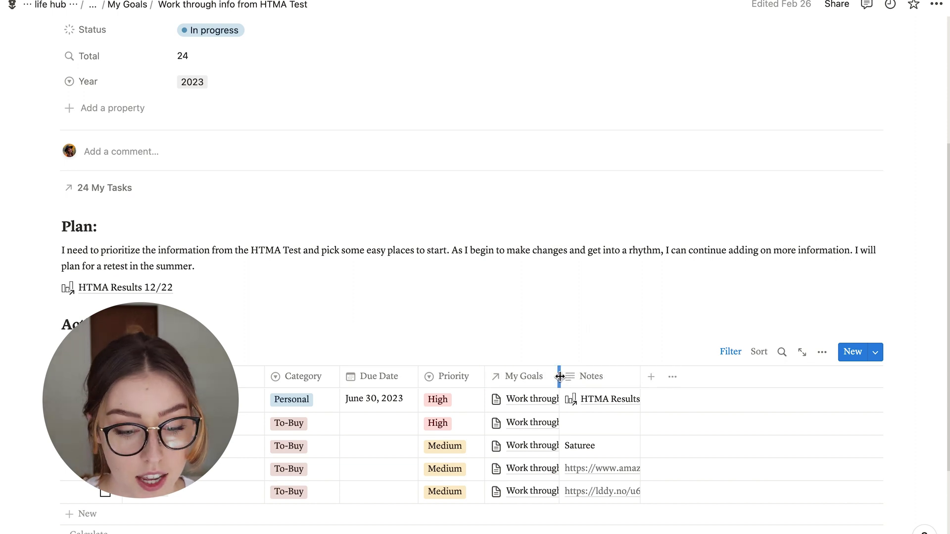
pyautogui.moveTo(559, 377); pyautogui.dragTo(689, 377)
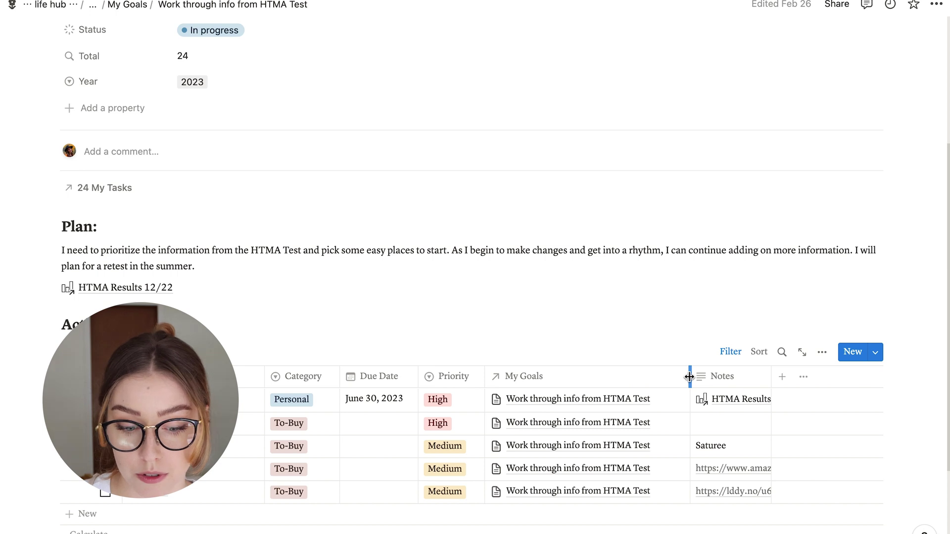
pyautogui.scroll(-2, 611, 343)
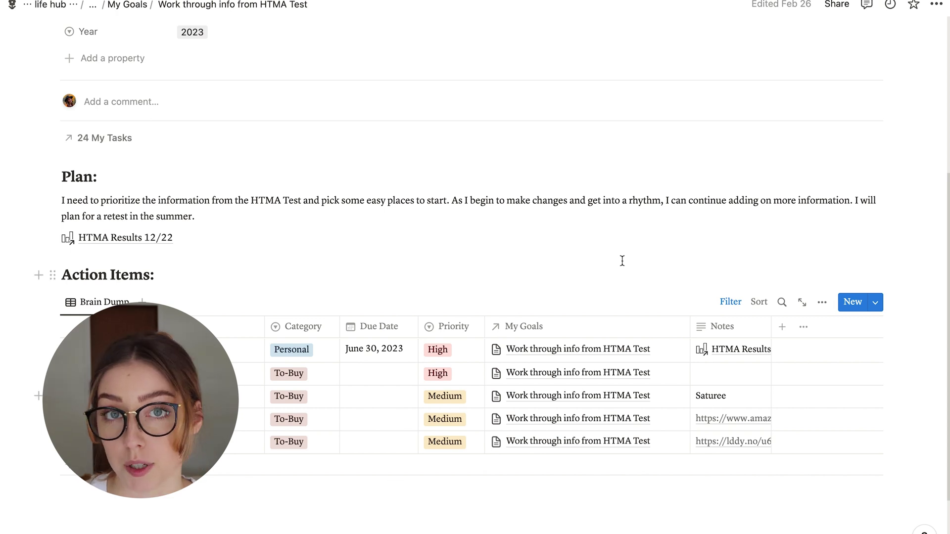
pyautogui.scroll(1, 623, 260)
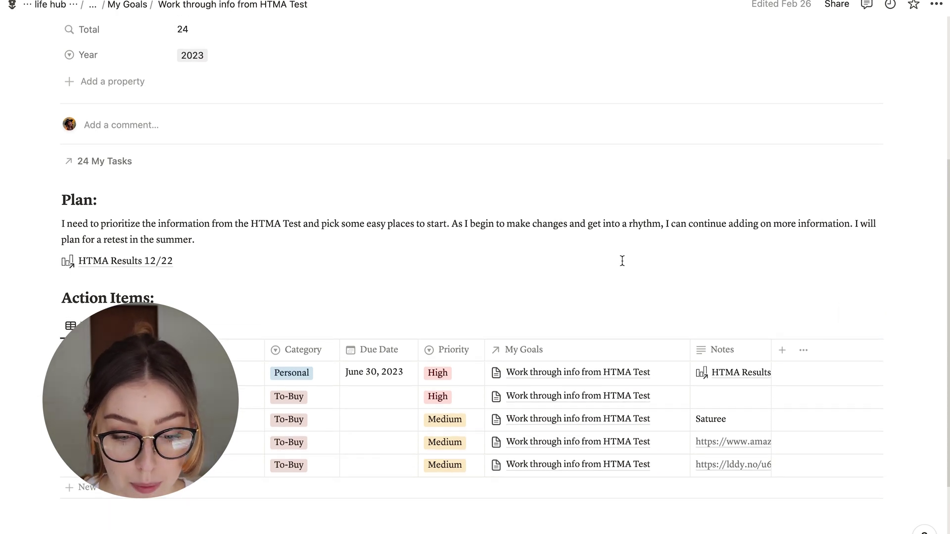
pyautogui.click(577, 352)
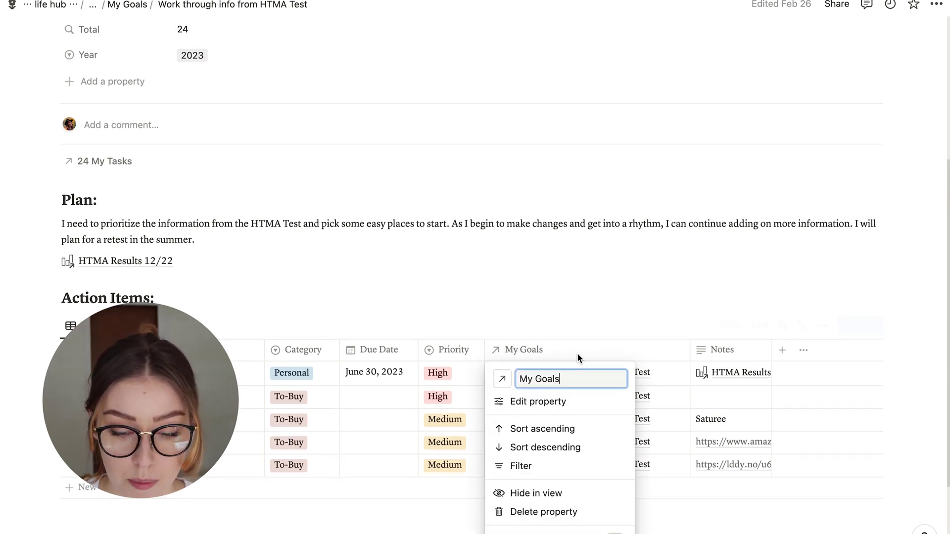
pyautogui.click(557, 411)
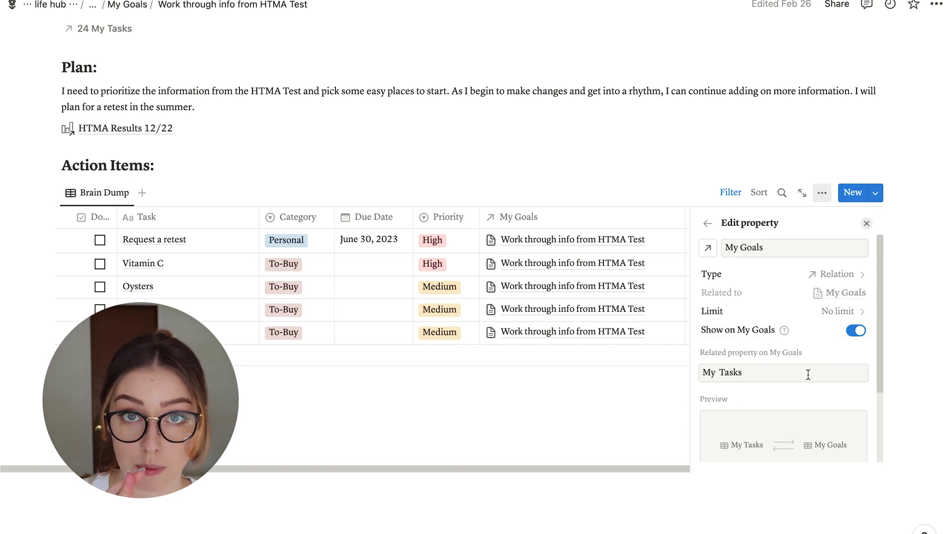
pyautogui.scroll(-4, 808, 373)
pyautogui.scroll(2, 808, 374)
pyautogui.scroll(2, 808, 375)
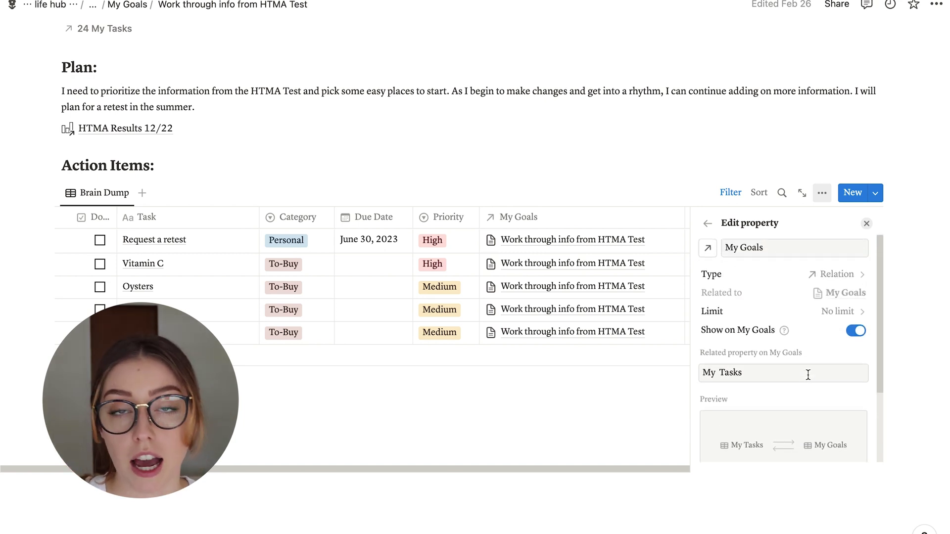
pyautogui.scroll(-1, 807, 375)
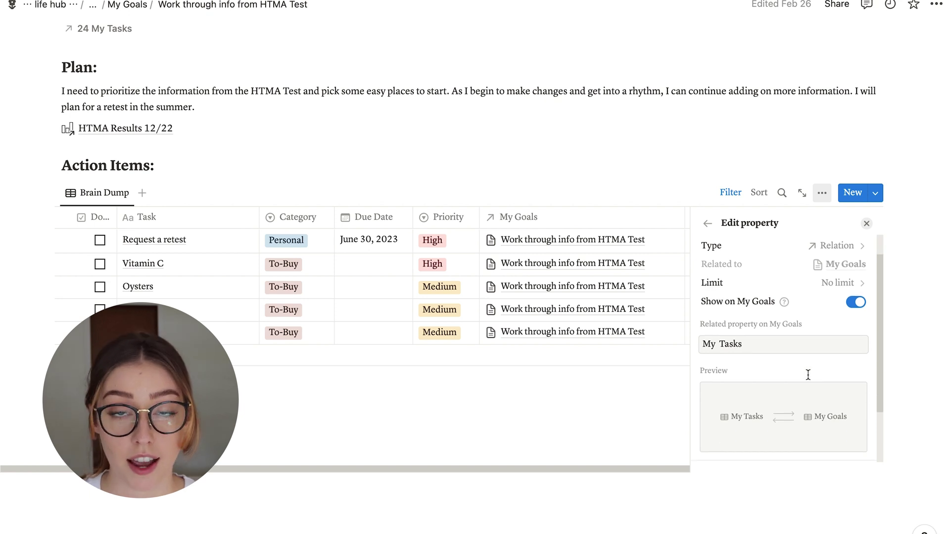
pyautogui.click(866, 224)
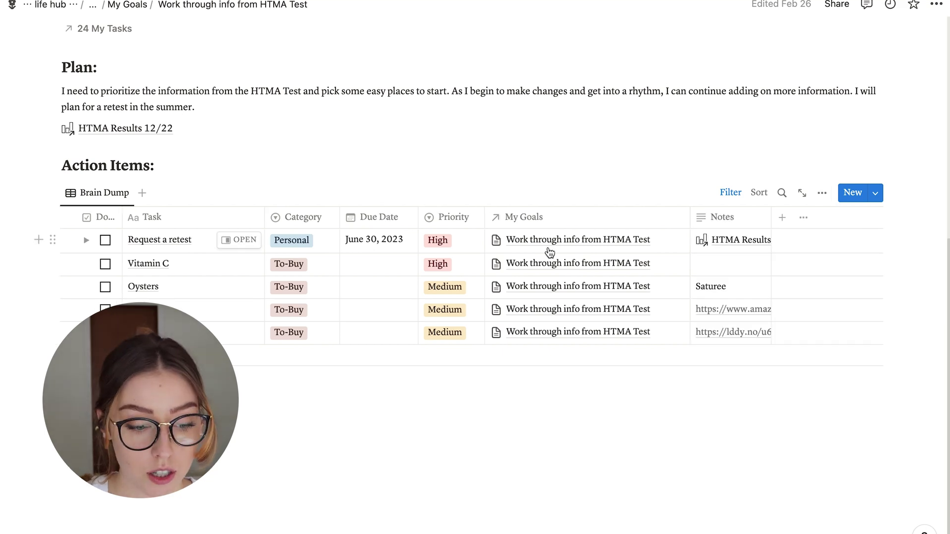
pyautogui.scroll(6, 547, 249)
pyautogui.scroll(1, 548, 248)
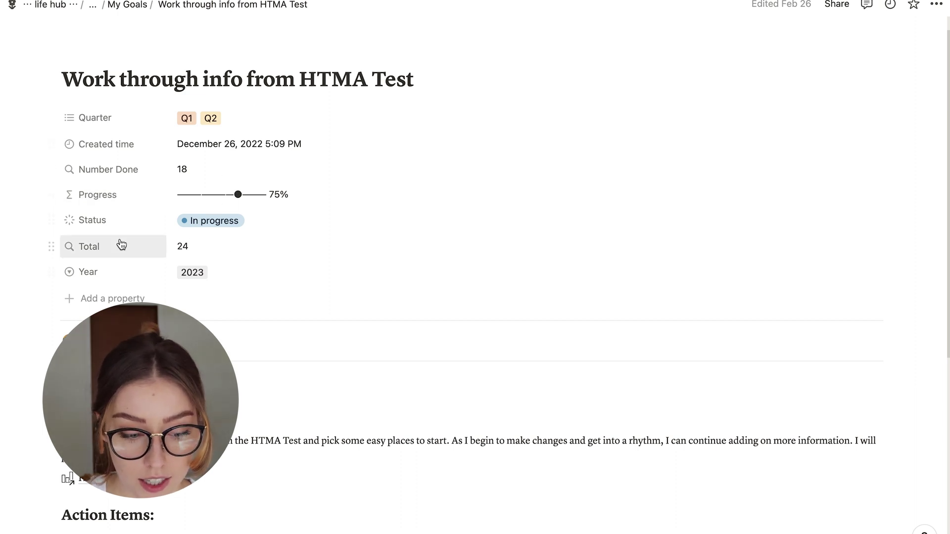
# Open Edit property for the Number Done rollup.
pyautogui.click(123, 171)
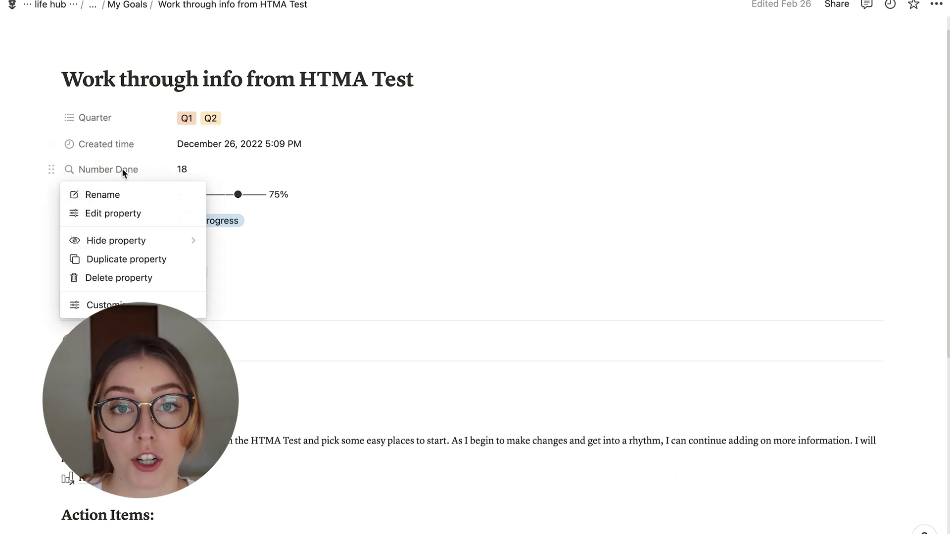
pyautogui.click(115, 214)
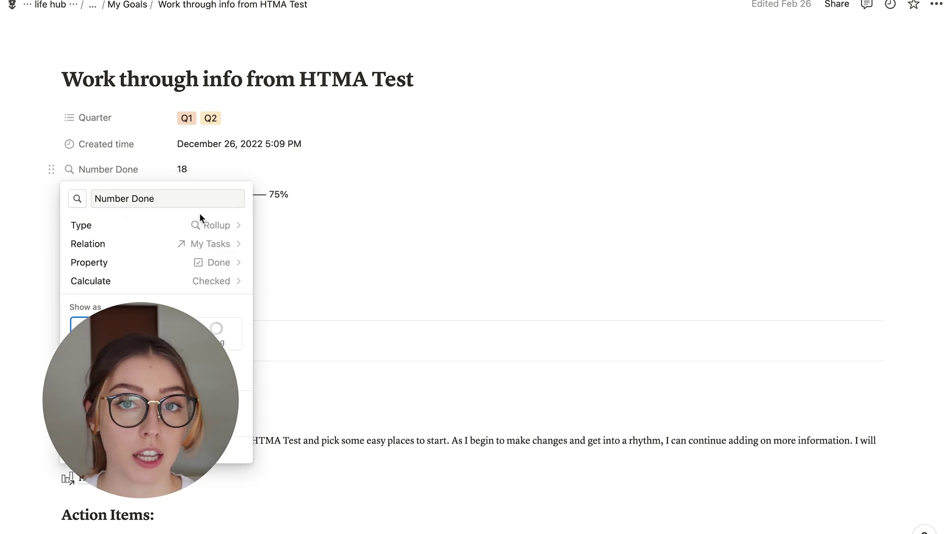